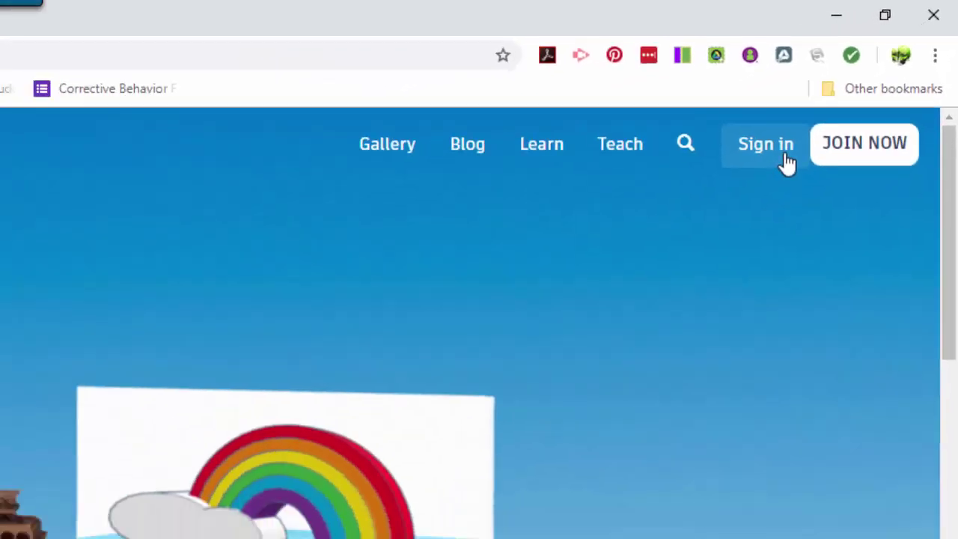
Sign in to Tinkercad through the Google social login with the user's Google account.
left_click(683, 259)
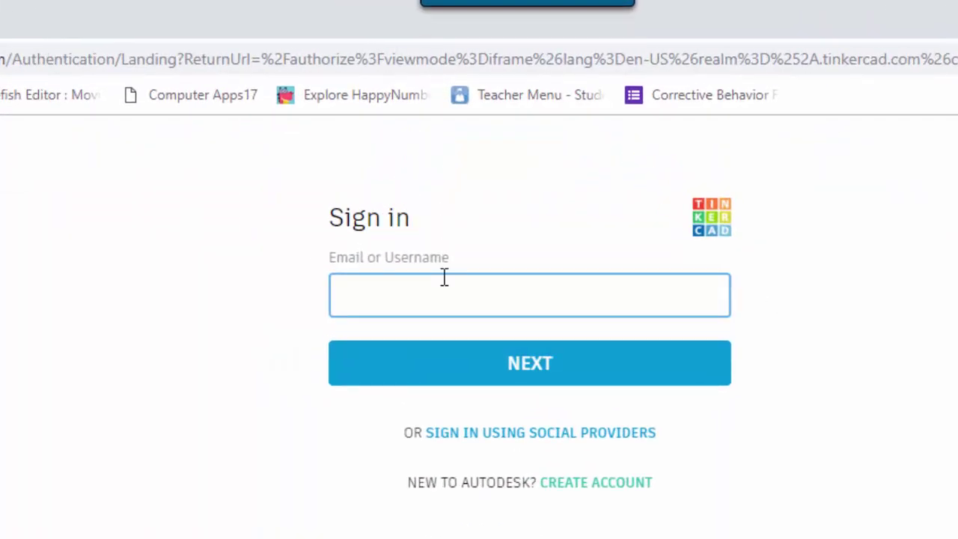
left_click(631, 439)
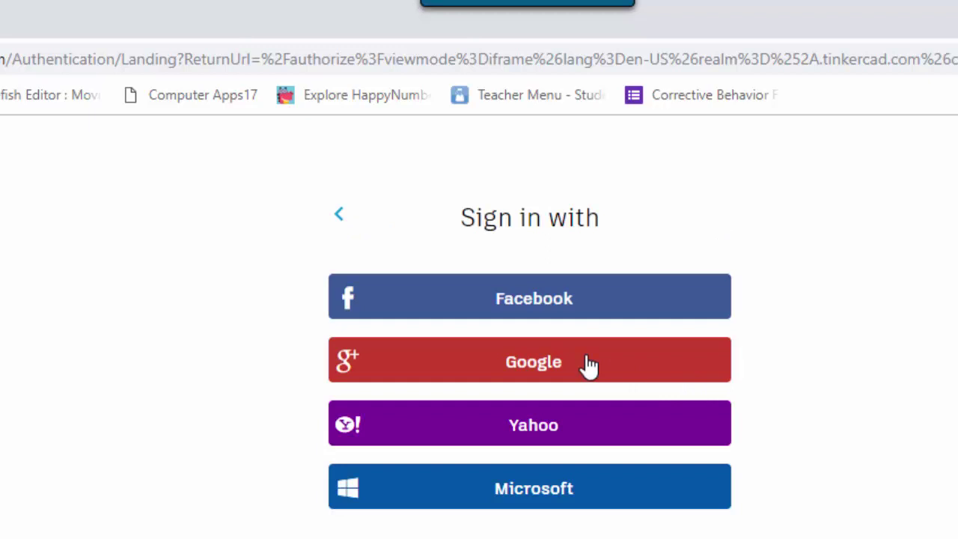
left_click(573, 361)
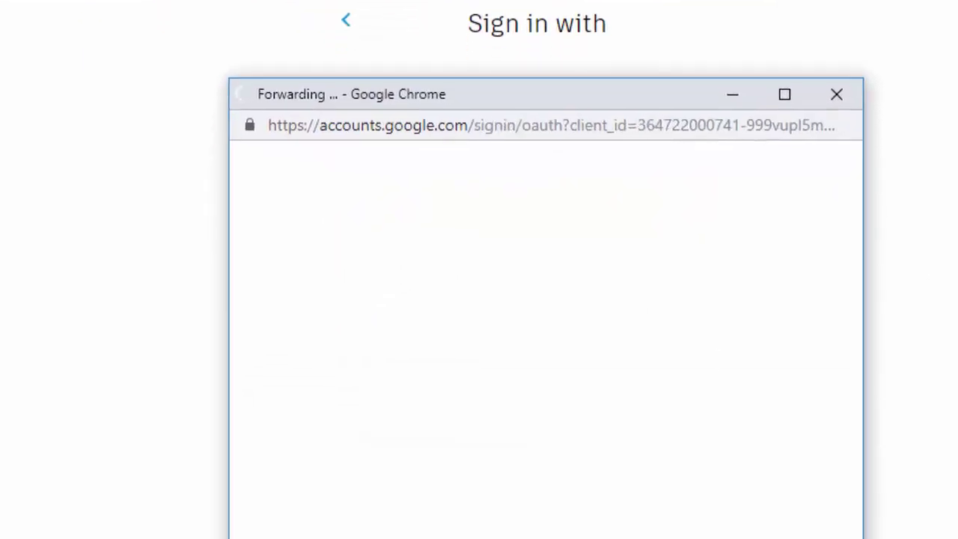
left_click(628, 285)
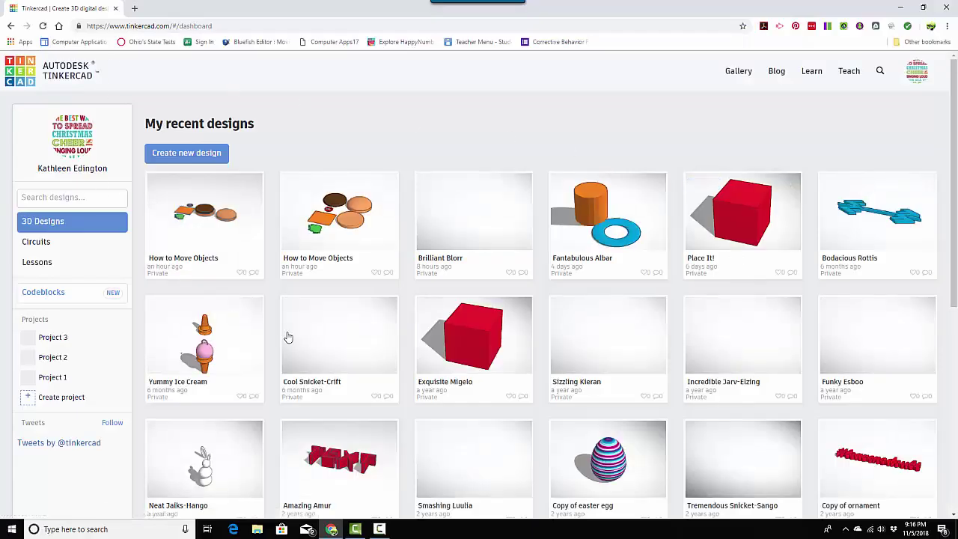
Browse the recent designs on the dashboard, then go to the Learn page.
scroll(370, 368, "down", 4)
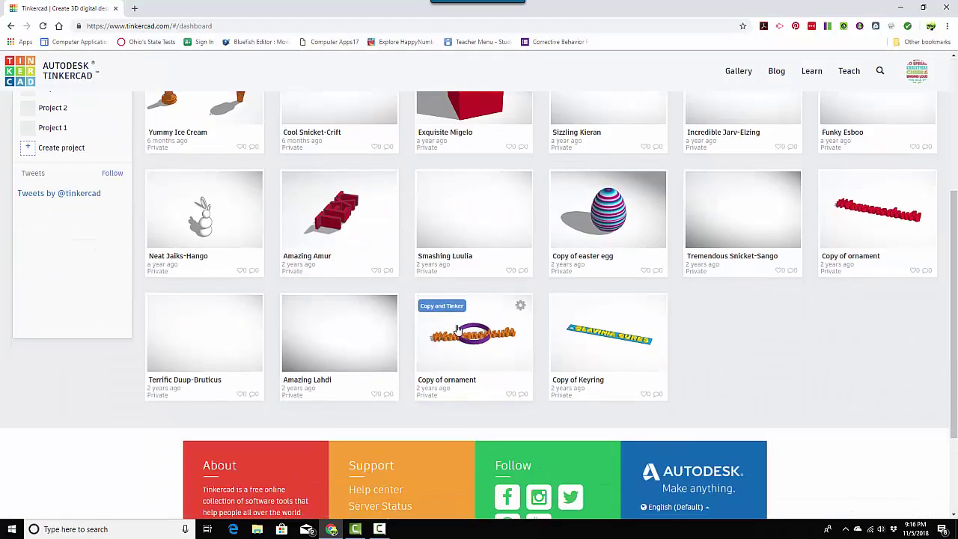
scroll(352, 287, "up", 3)
scroll(352, 287, "up", 1)
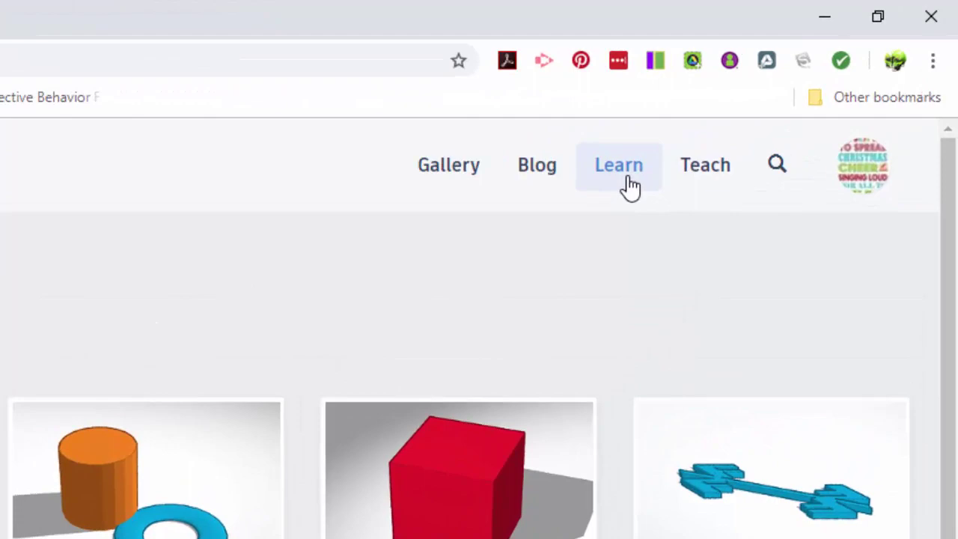
left_click(630, 187)
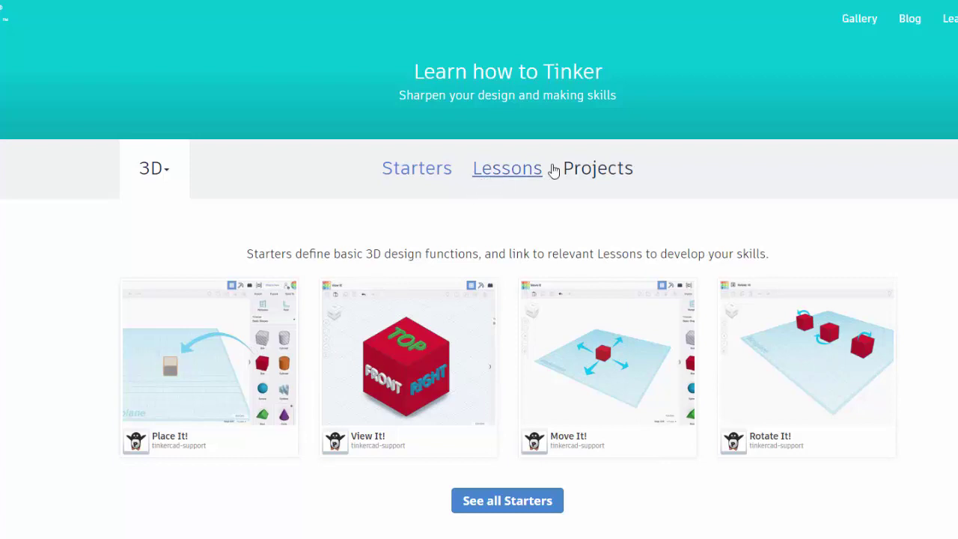
Show all Tinkercad Projects and scroll the grid to the Assemble a Hamburger card.
left_click(606, 175)
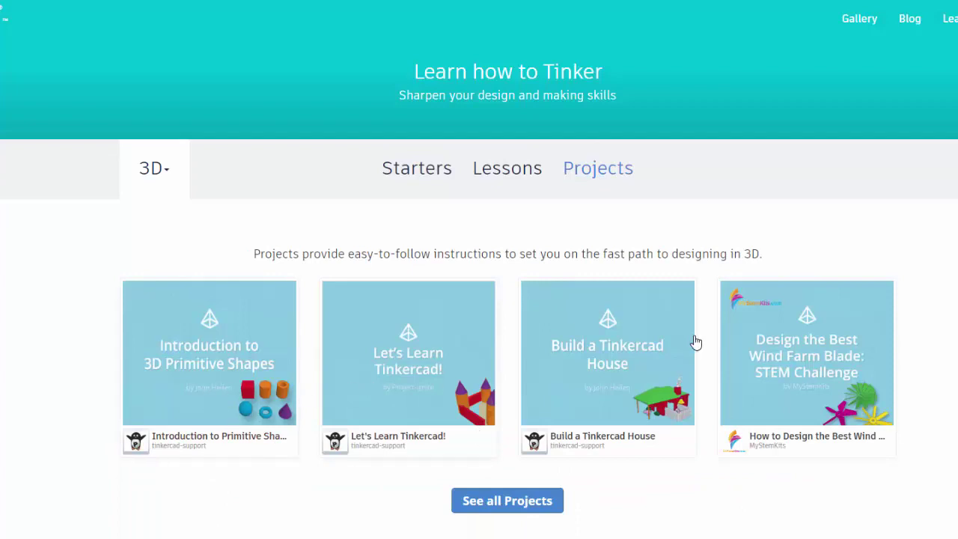
left_click(492, 501)
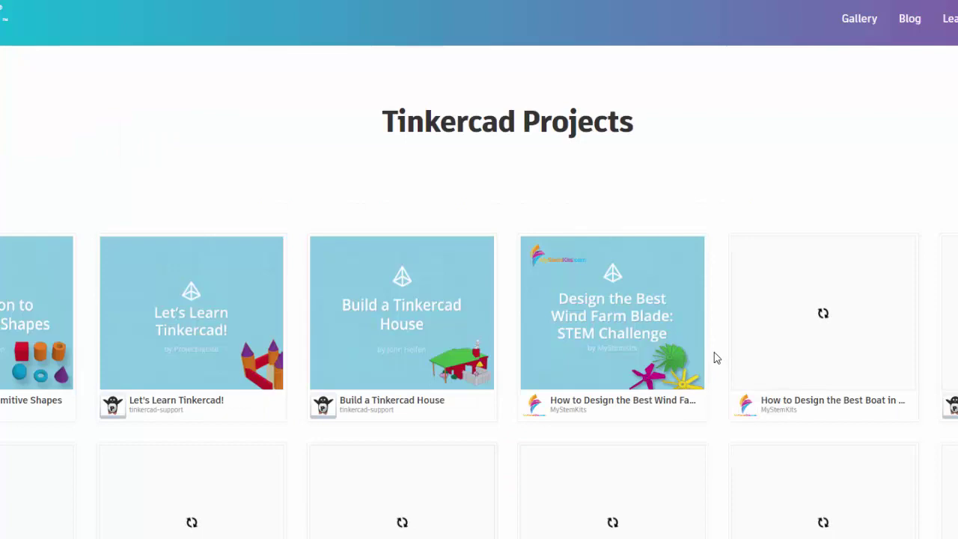
scroll(327, 334, "down", 5)
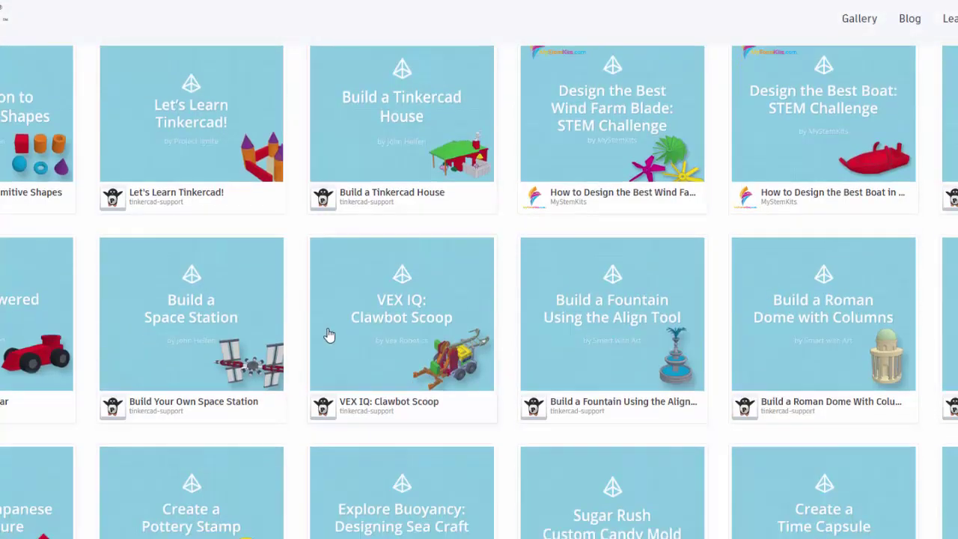
scroll(330, 336, "down", 2)
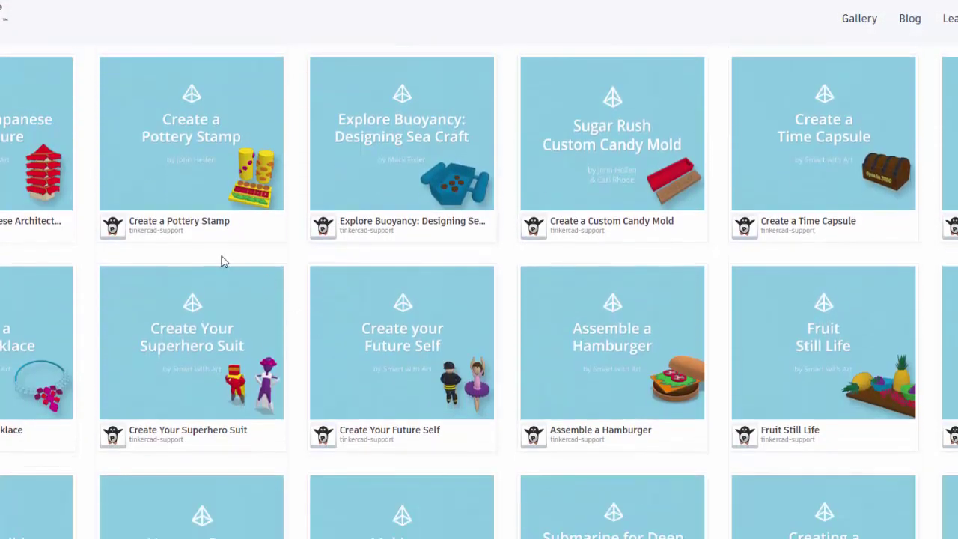
scroll(175, 325, "down", 2)
scroll(570, 381, "down", 3)
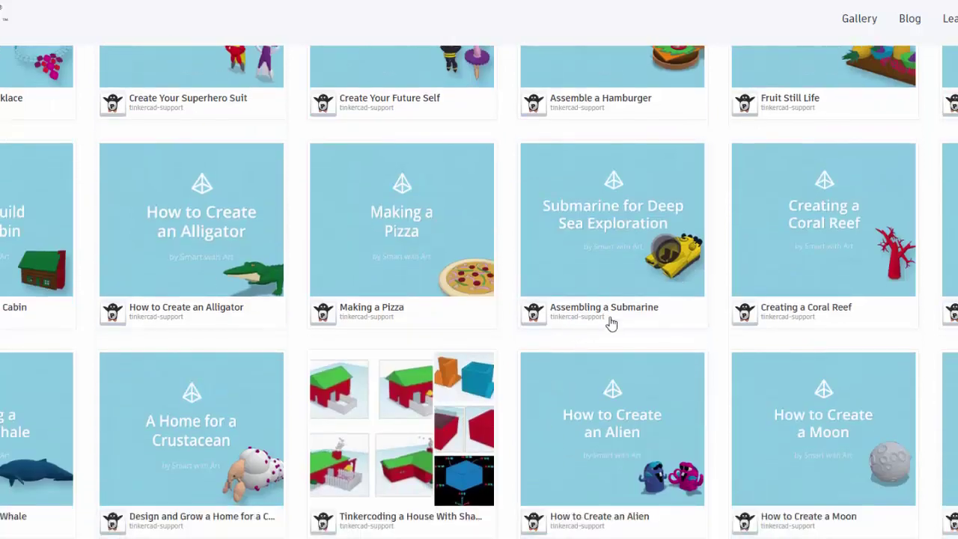
scroll(612, 333, "up", 3)
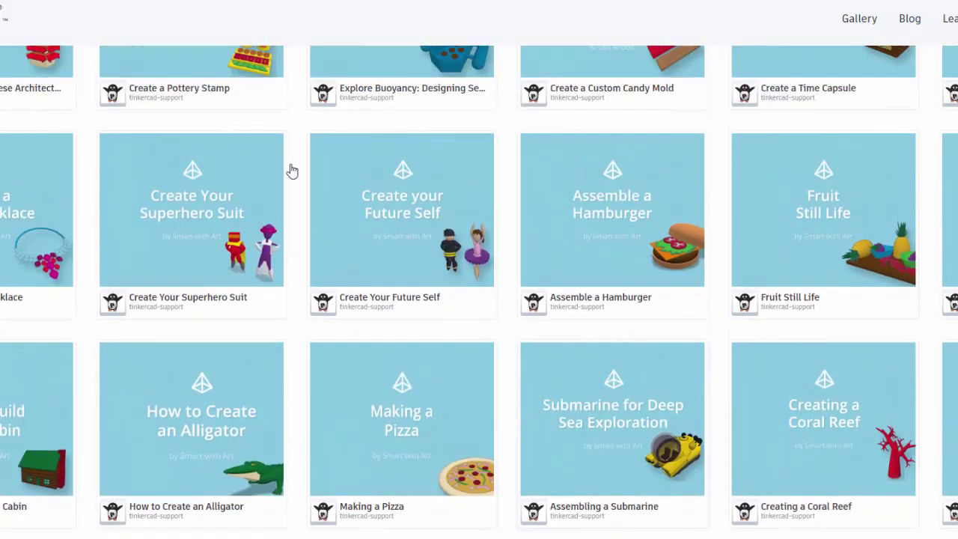
Open Assemble a Hamburger and restart the project, confirming the progress reset.
left_click(621, 208)
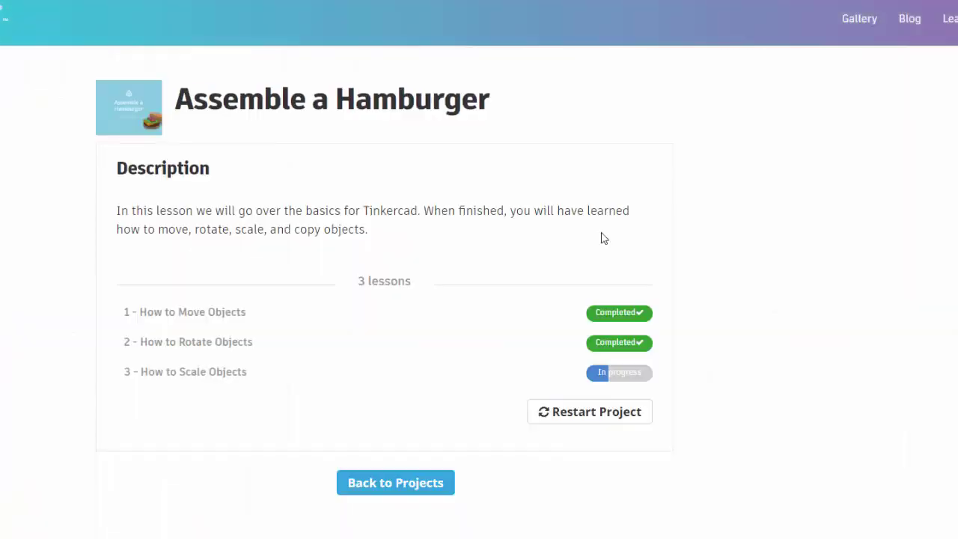
left_click(555, 413)
left_click(673, 145)
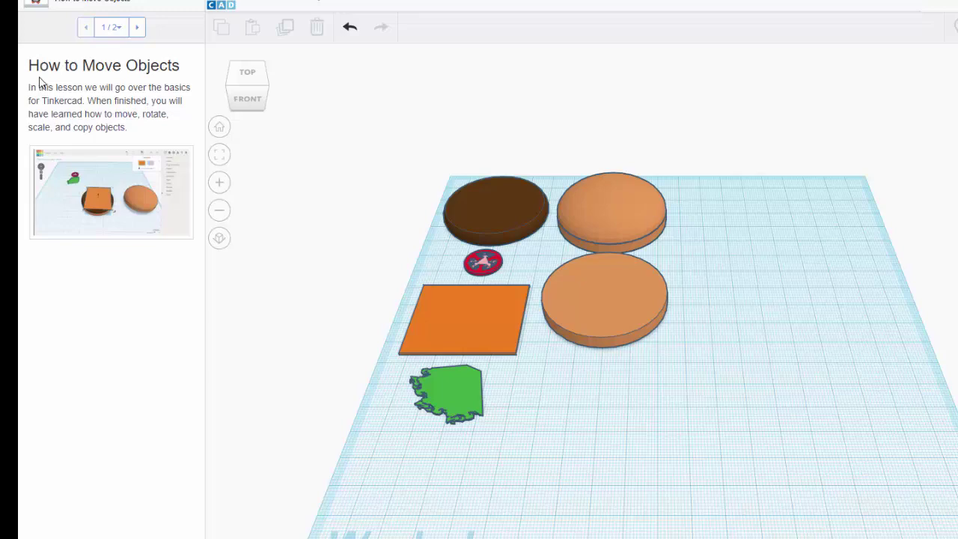
Advance How to Move Objects to page 2/2, watch the step 1 video, and review the steps.
mouse_move(69, 194)
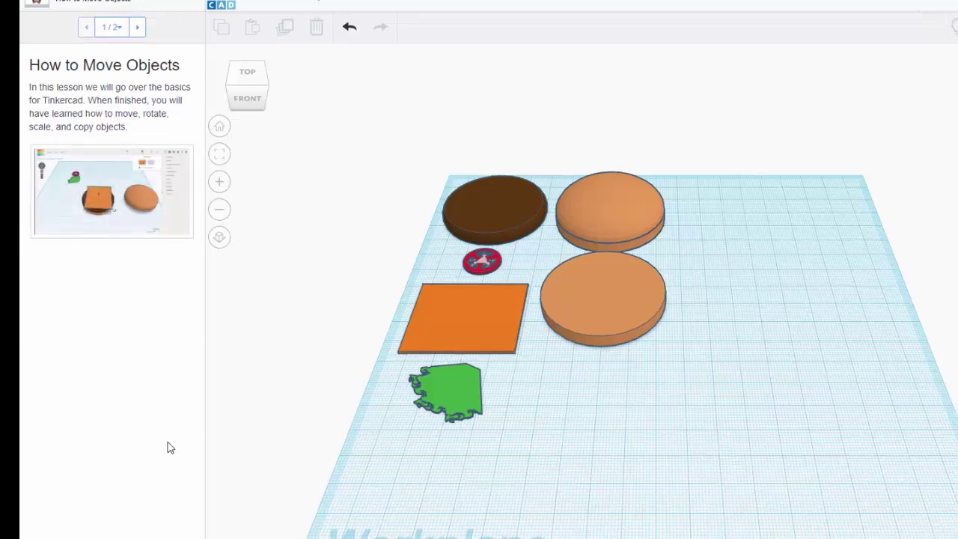
left_click(187, 516)
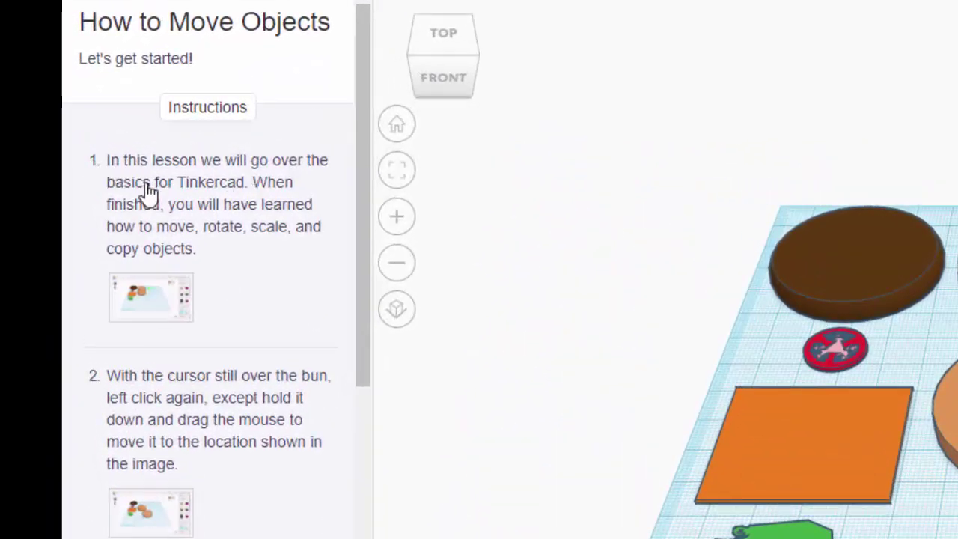
left_click(156, 311)
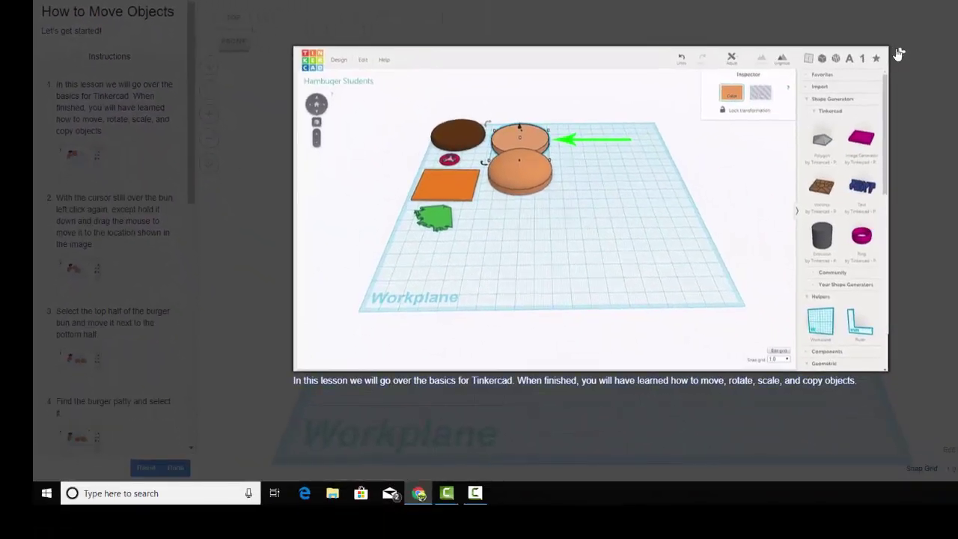
left_click(895, 49)
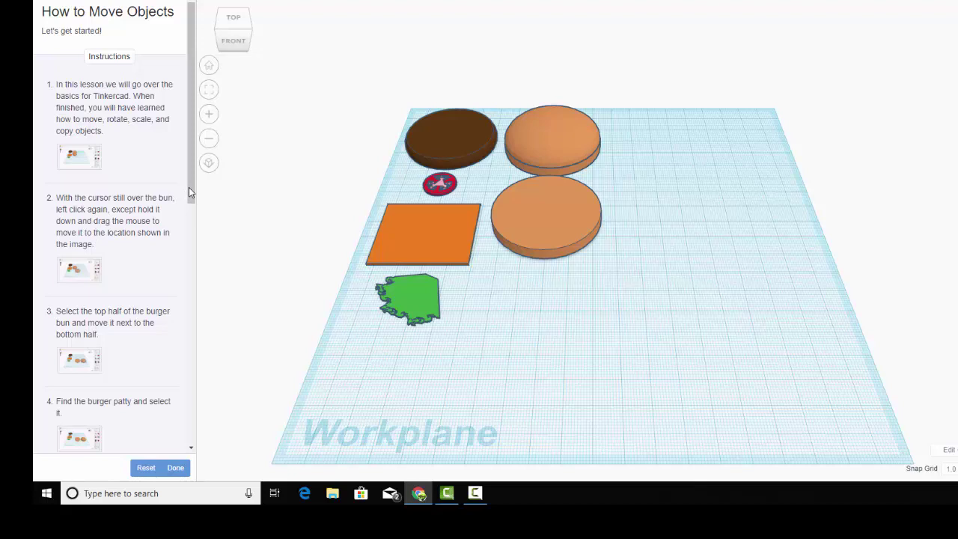
scroll(116, 188, "down", 1)
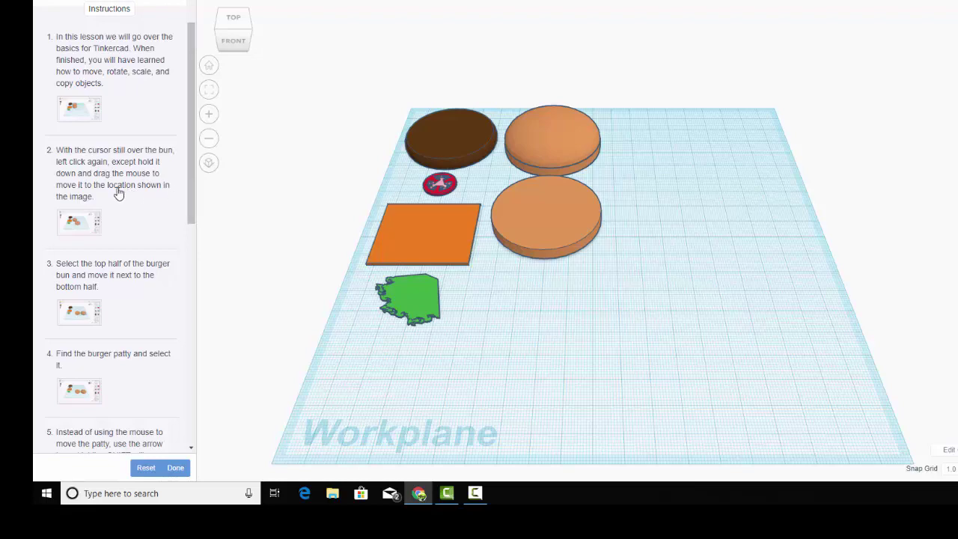
scroll(161, 209, "down", 1)
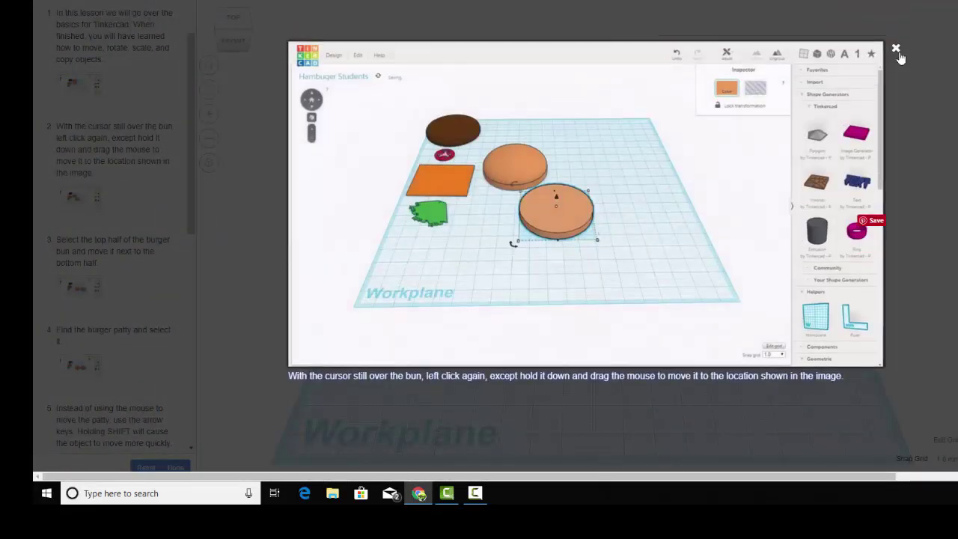
Drag the top bun to the right and the bottom bun down beside it.
left_click(896, 50)
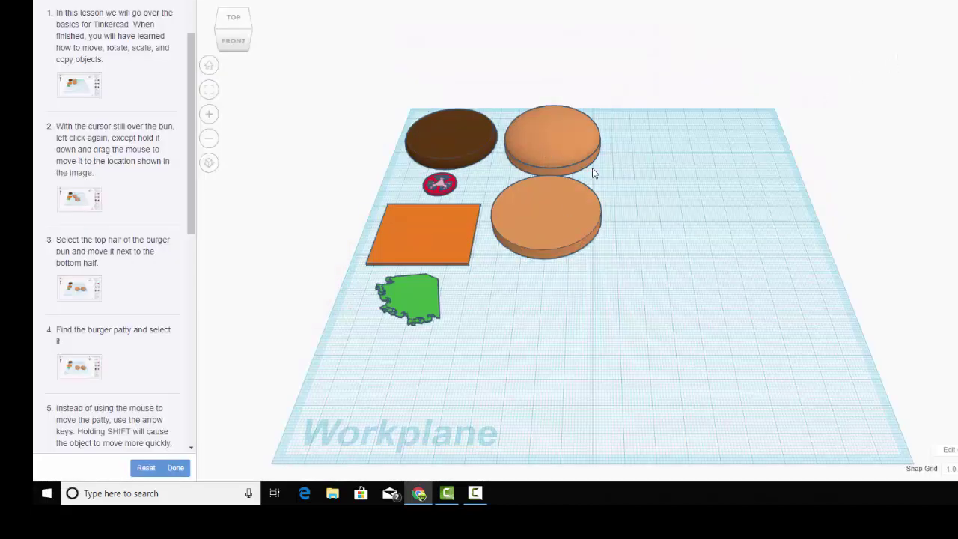
left_click_drag(593, 172, 639, 319)
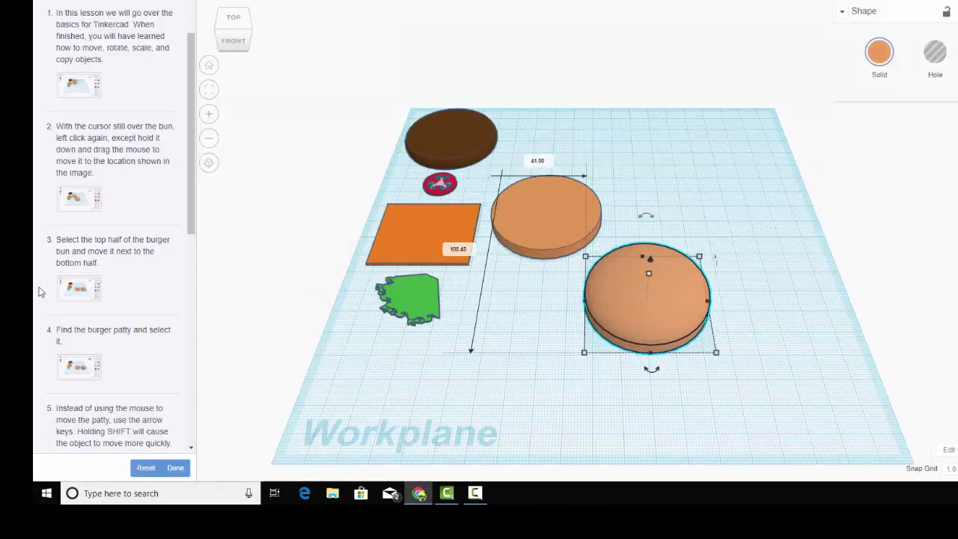
left_click(80, 290)
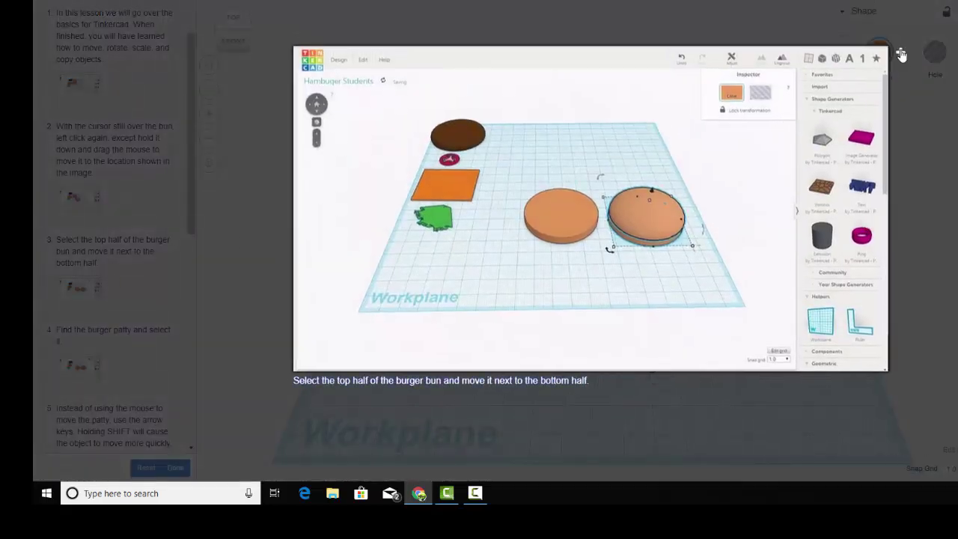
left_click(897, 48)
left_click_drag(625, 306, 698, 292)
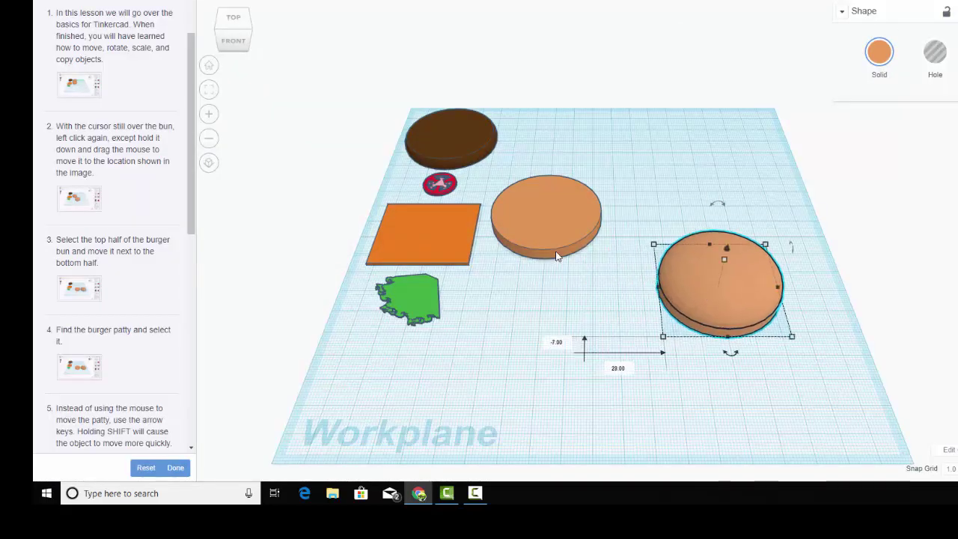
left_click_drag(543, 245, 552, 306)
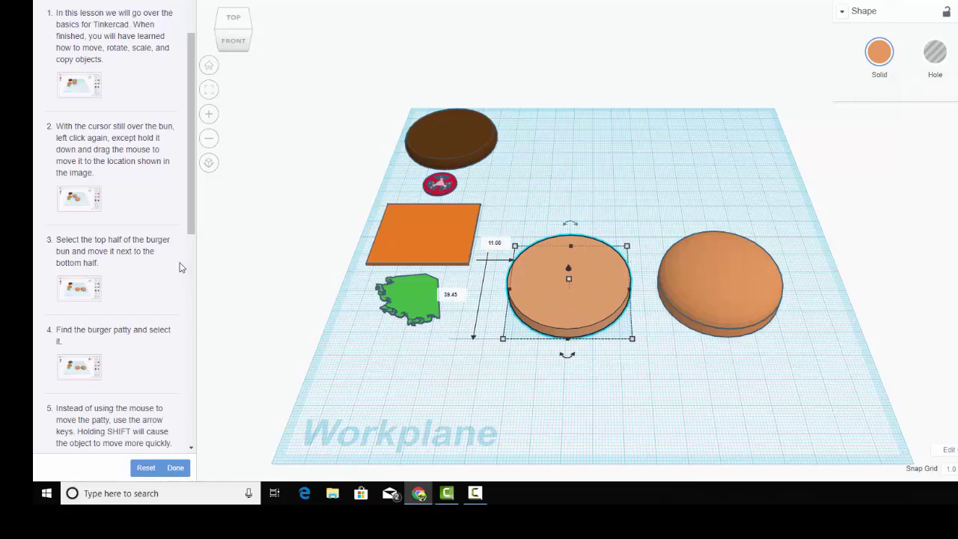
left_click_drag(193, 233, 199, 284)
scroll(180, 259, "down", 1)
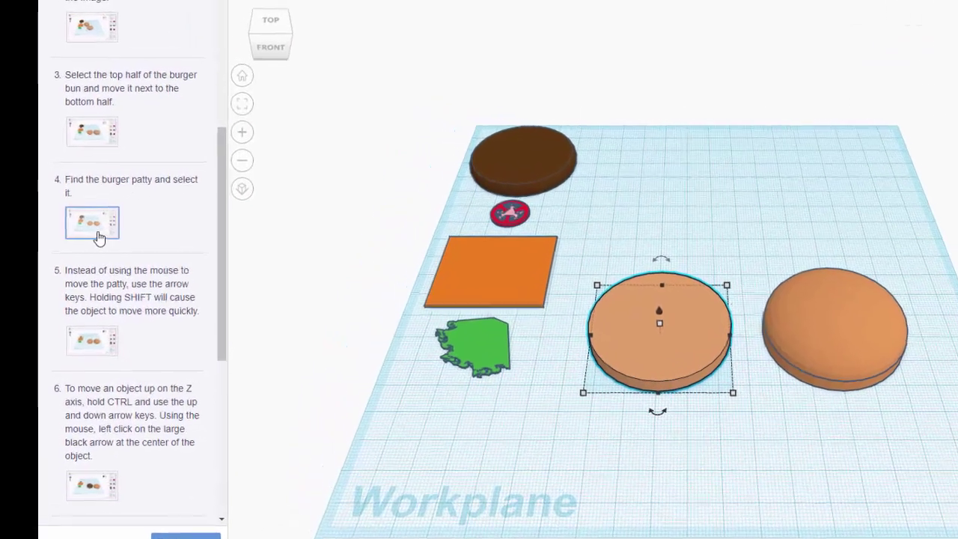
Select the brown patty and nudge it with Shift+arrow keys onto the bottom bun.
left_click(98, 194)
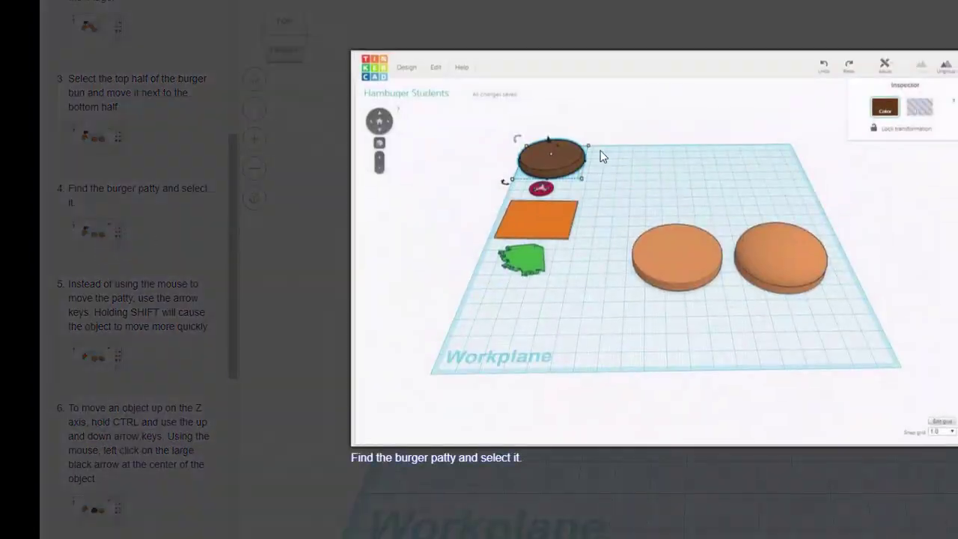
left_click(557, 188)
left_click(558, 177)
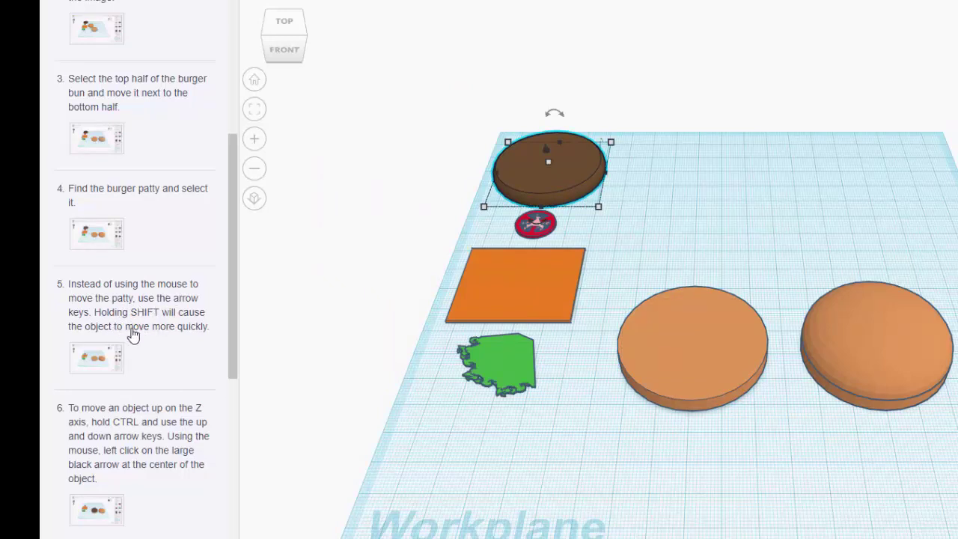
key("shift+Right")
key("shift+Right")
key("shift+Right")
key("shift+Right")
key("shift+Right")
key("shift+Right")
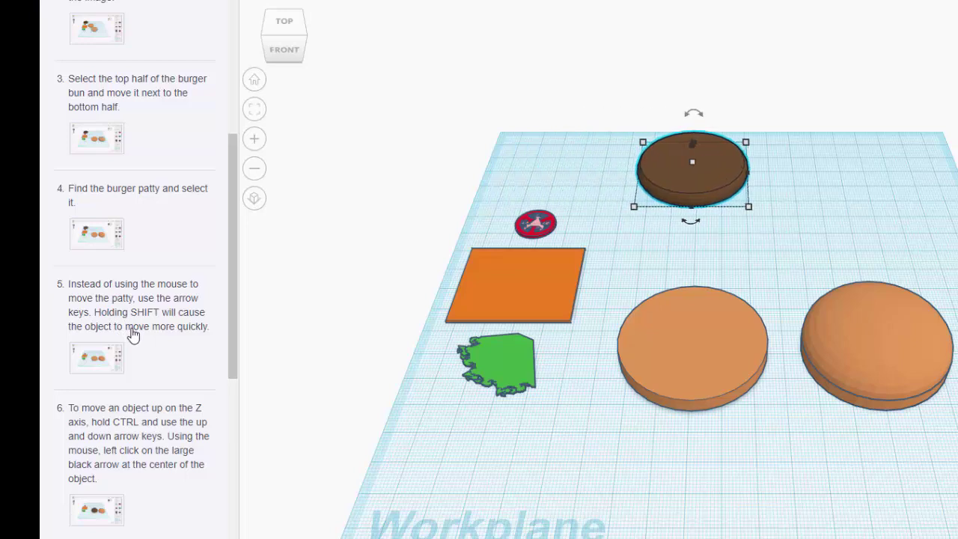
key("shift+Down")
key("shift+Down")
key("shift+Down")
key("shift+Down")
key("shift+Down")
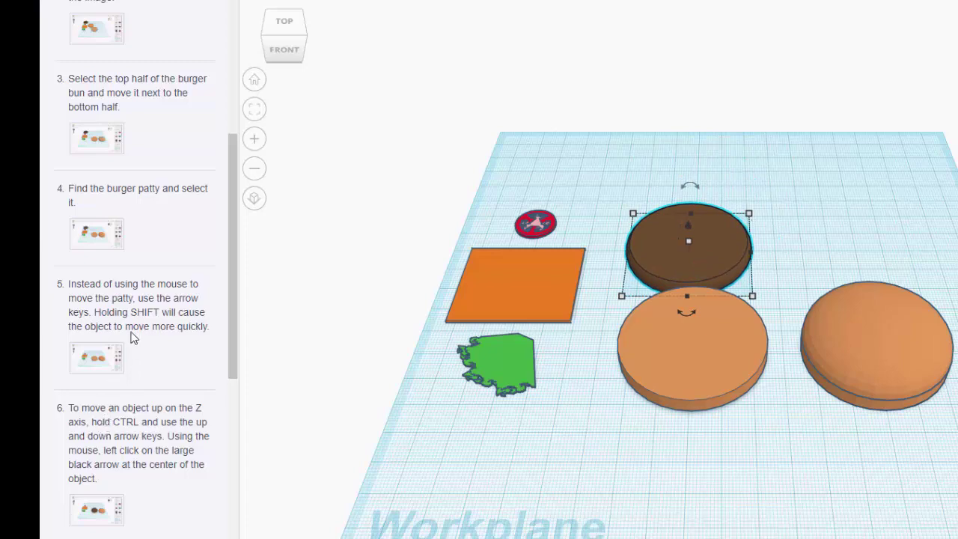
left_click(100, 355)
left_click(836, 171)
key("shift+Down")
key("shift+Down")
key("shift+Down")
key("shift+Down")
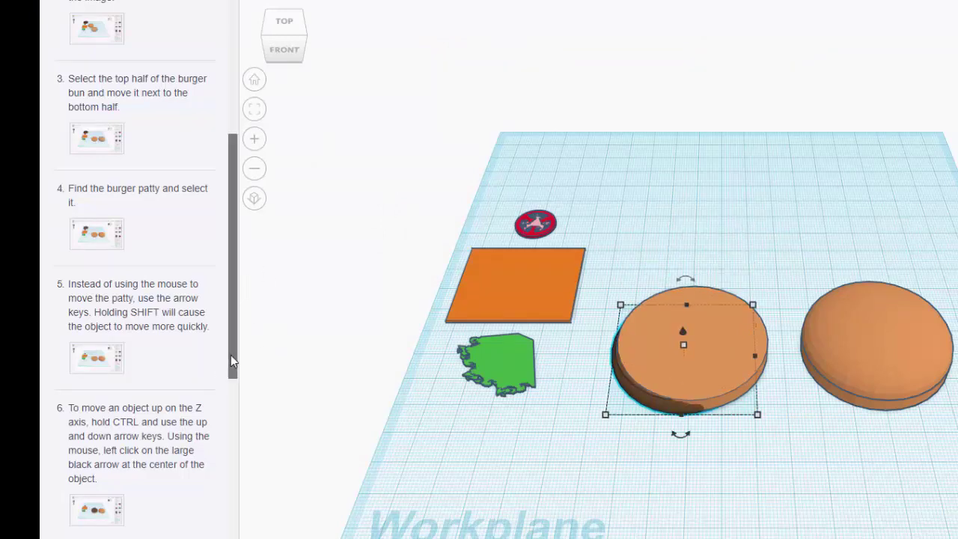
left_click_drag(231, 355, 227, 433)
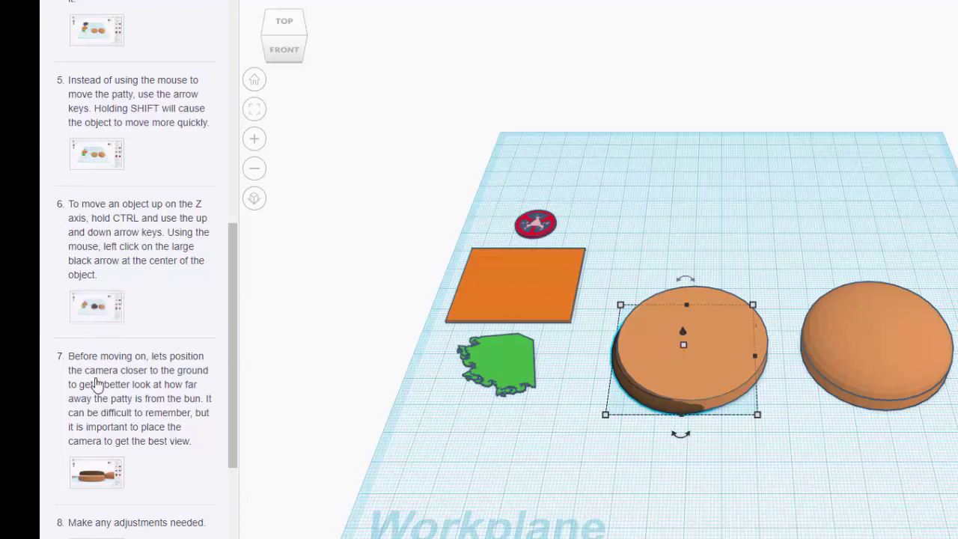
Raise the patty above the bottom bun with Ctrl+Up twice.
left_click(96, 314)
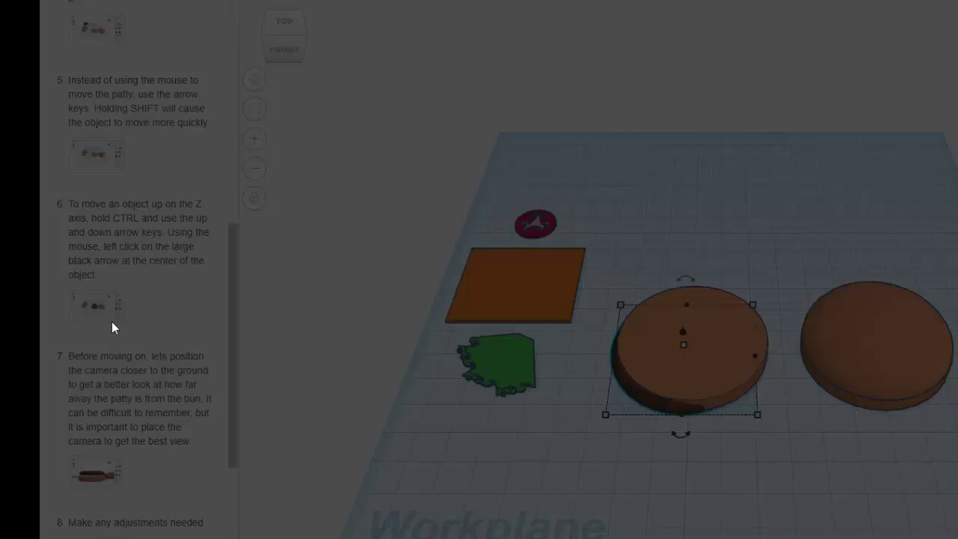
left_click(876, 274)
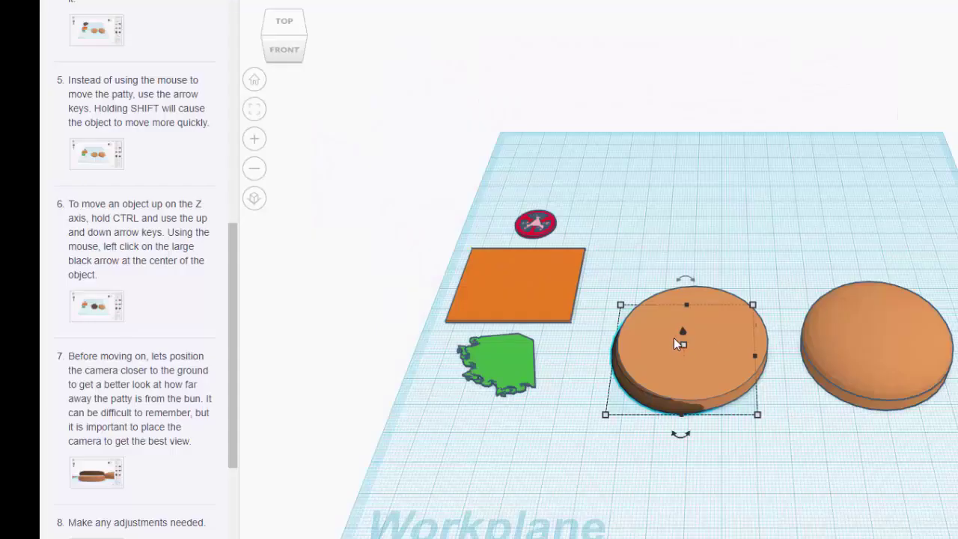
key("ctrl+Up")
key("ctrl+Up")
key("ctrl+Up")
key("ctrl+Up")
key("ctrl+Up")
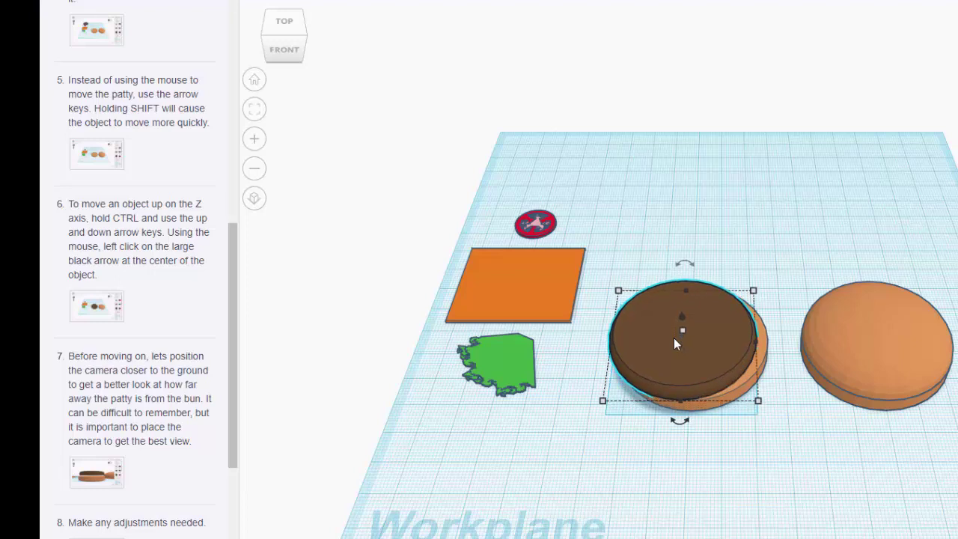
key("ctrl+Up")
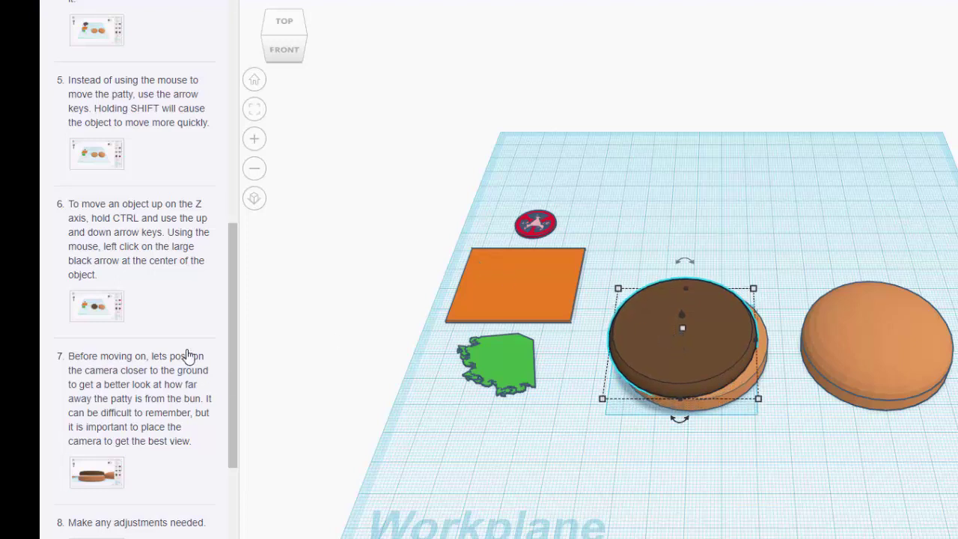
left_click_drag(230, 308, 230, 366)
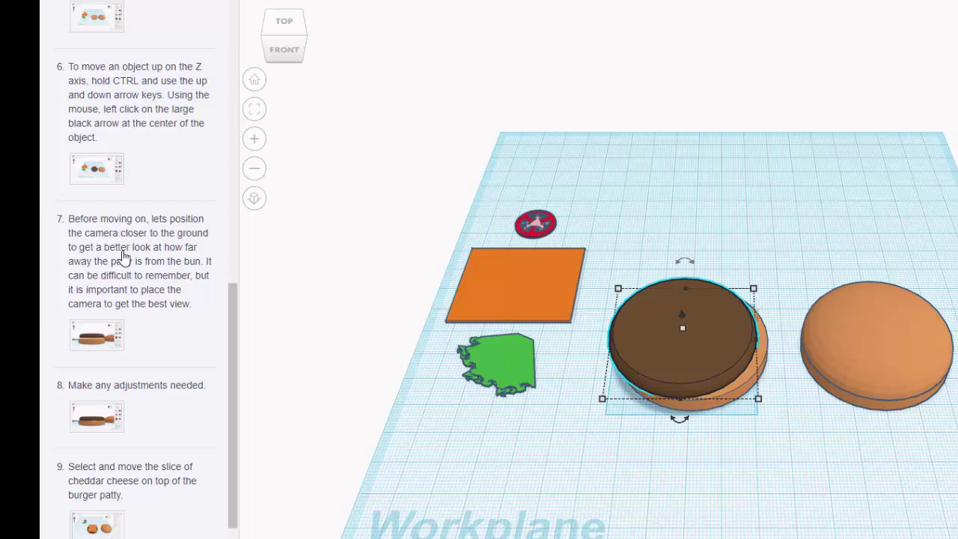
From the front view, lower the patty onto the bun and center it to the right.
left_click(255, 140)
left_click(284, 50)
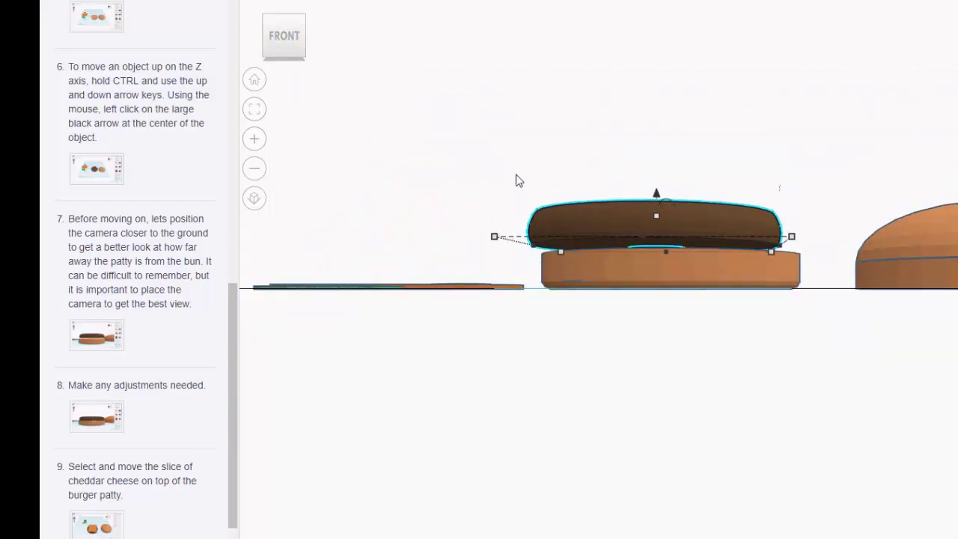
key("ctrl+Down")
key("ctrl+Down")
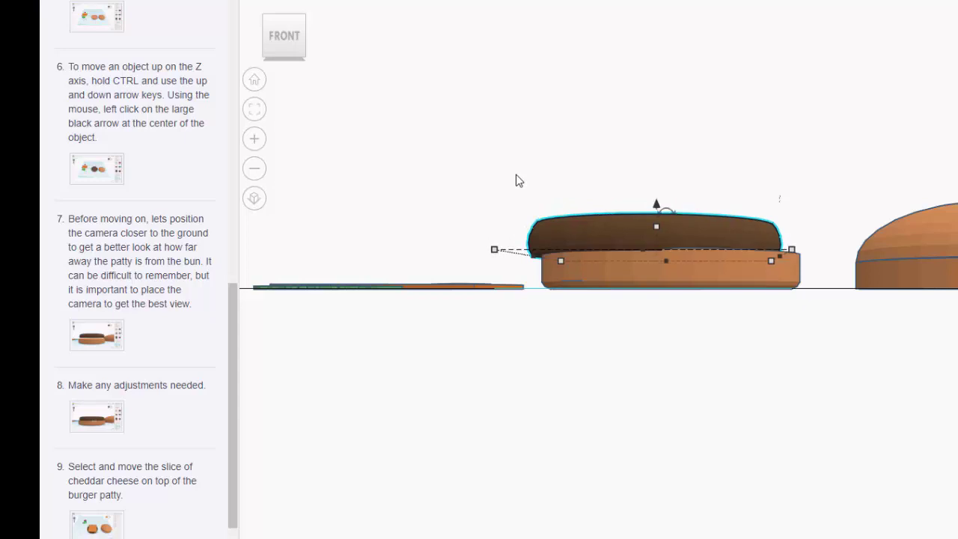
key("Right")
key("Right")
key("Right")
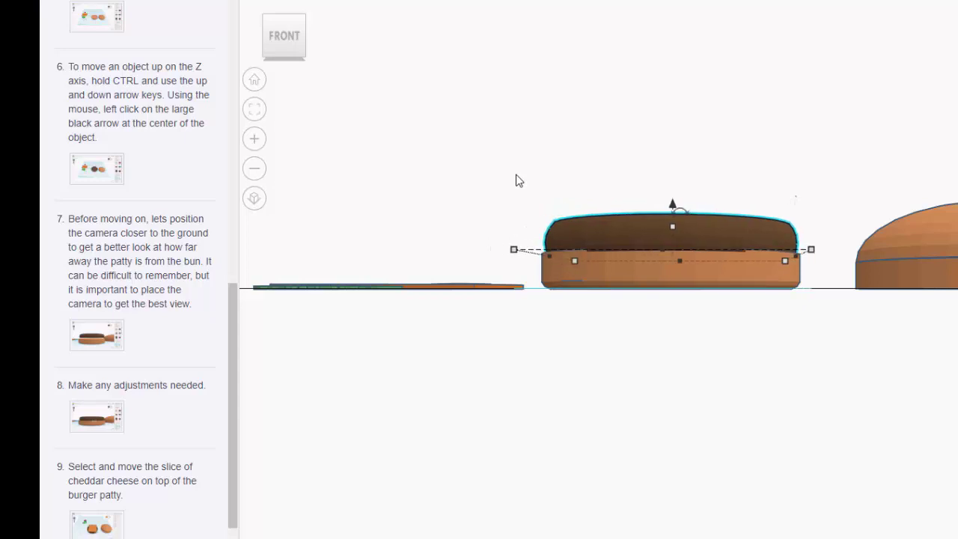
Enlarge and review the step 8 and step 9 reference pictures.
left_click(114, 430)
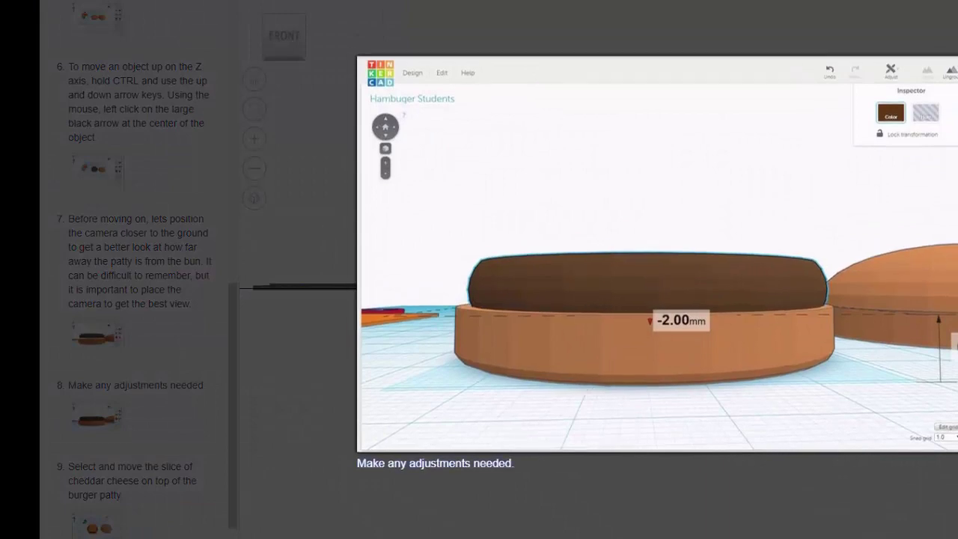
left_click(384, 406)
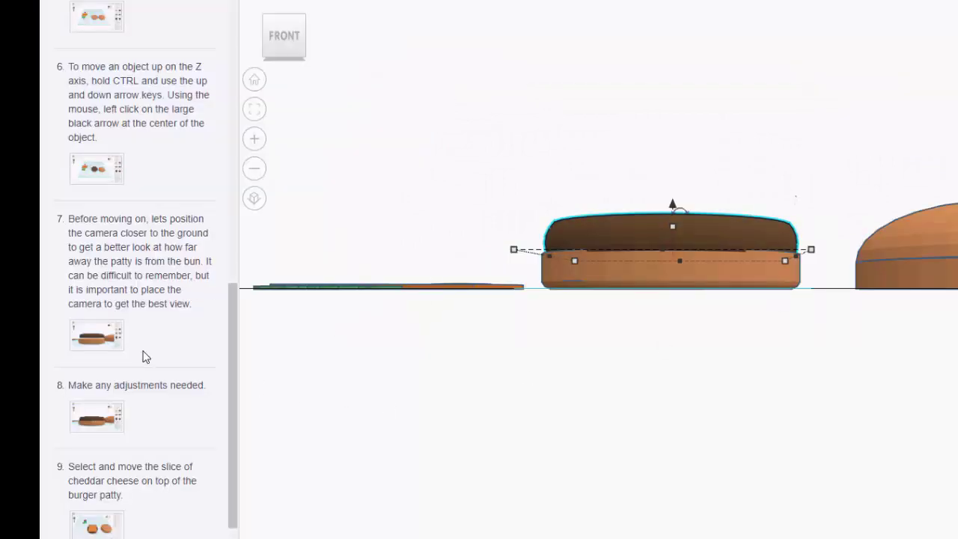
left_click(97, 425)
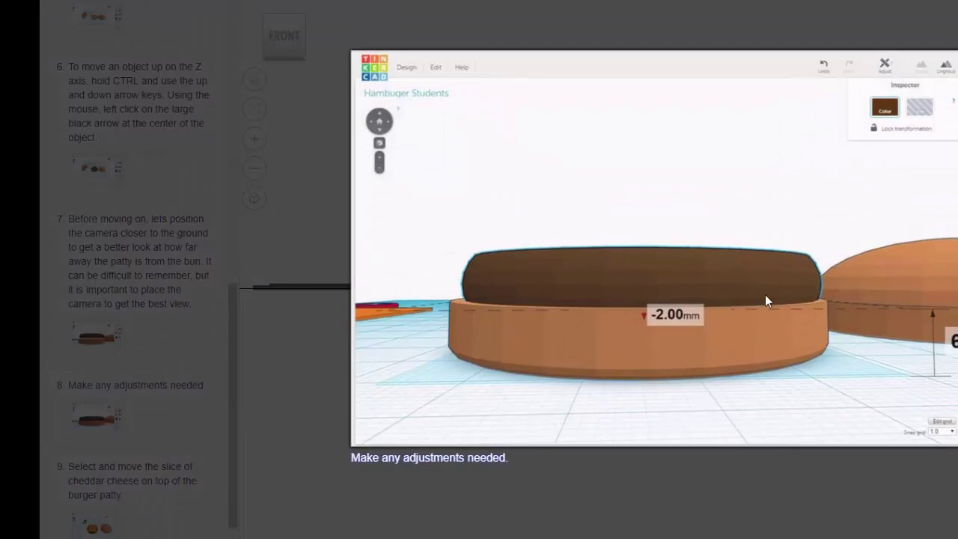
left_click(410, 328)
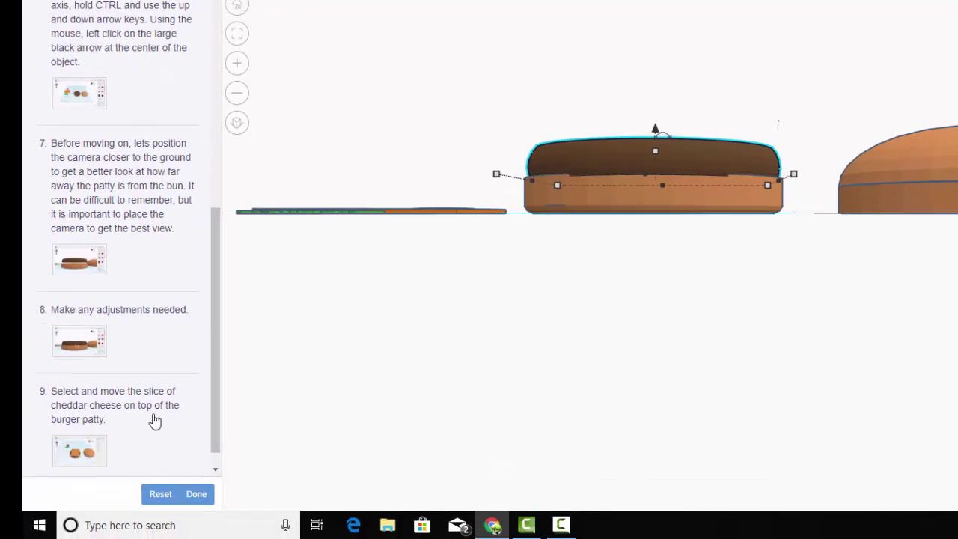
left_click(90, 451)
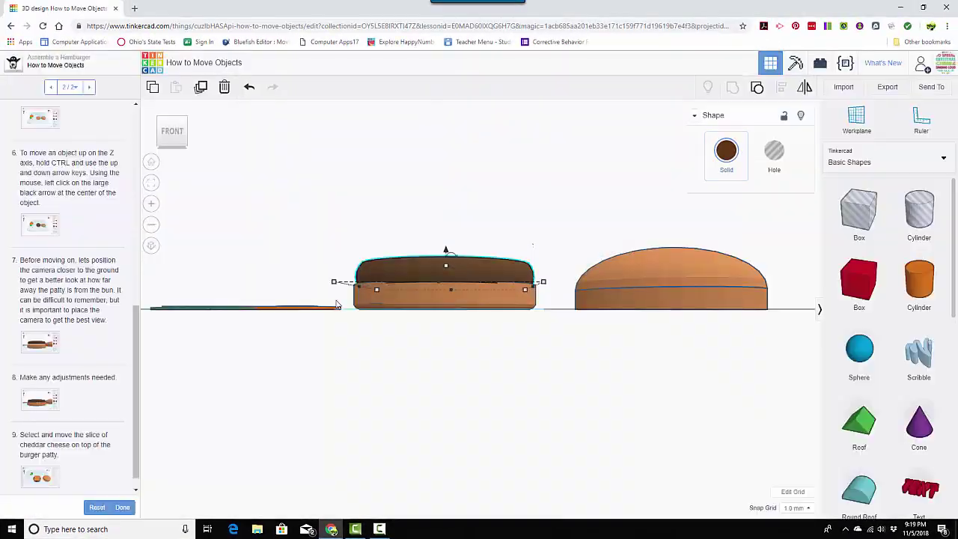
Drag the cheese slice onto the patty, lift it with Ctrl+Up twice, and check from the front.
left_click(151, 162)
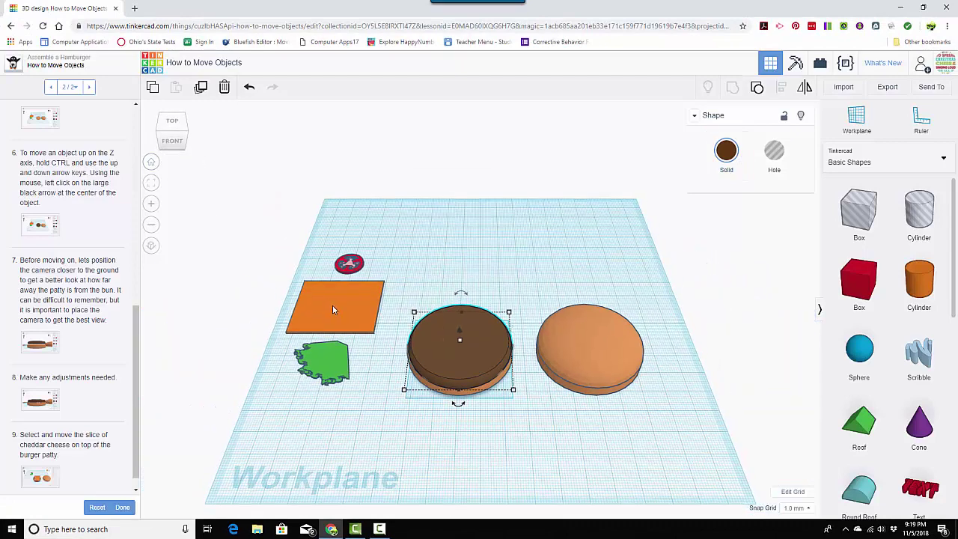
left_click_drag(333, 309, 460, 350)
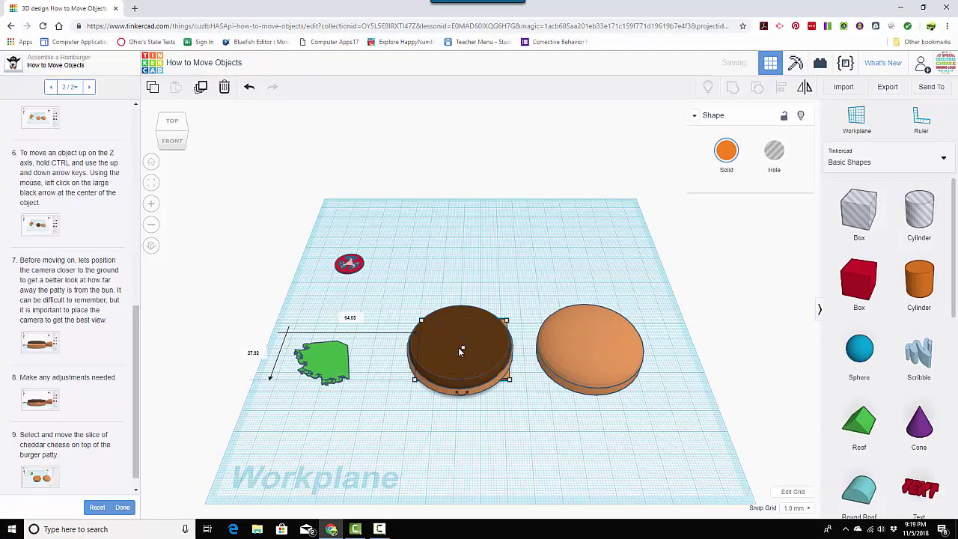
key("ctrl+Up")
key("ctrl+Up")
key("ctrl+Up")
key("ctrl+Up")
key("ctrl+Up")
key("ctrl+Up")
key("ctrl+Up")
key("ctrl+Up")
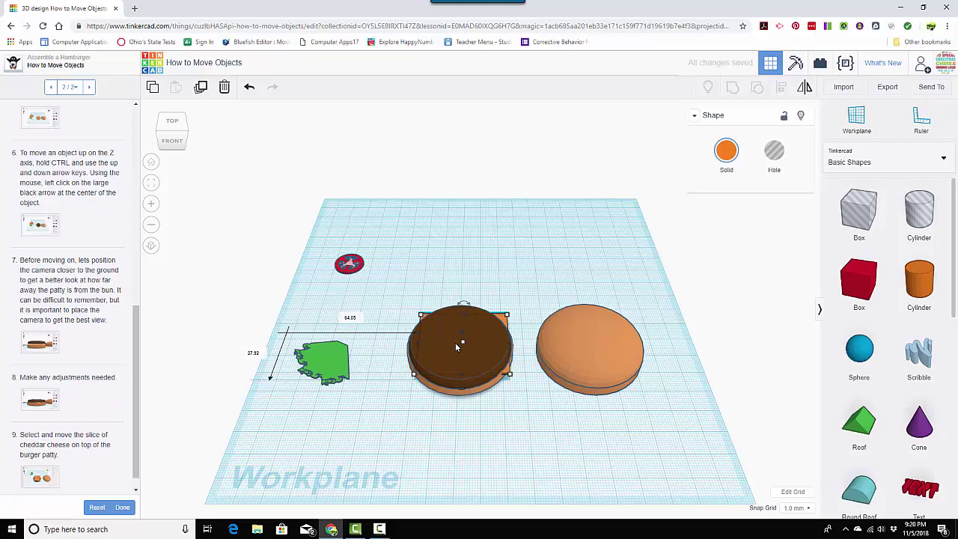
key("ctrl+Up")
key("ctrl+Up")
key("ctrl+Up")
key("ctrl+Up")
key("ctrl+Up")
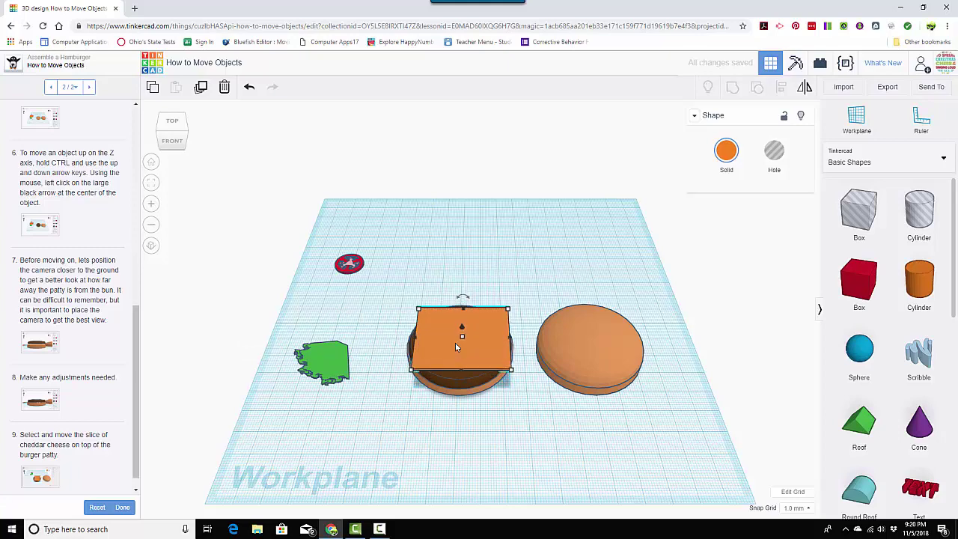
left_click(168, 145)
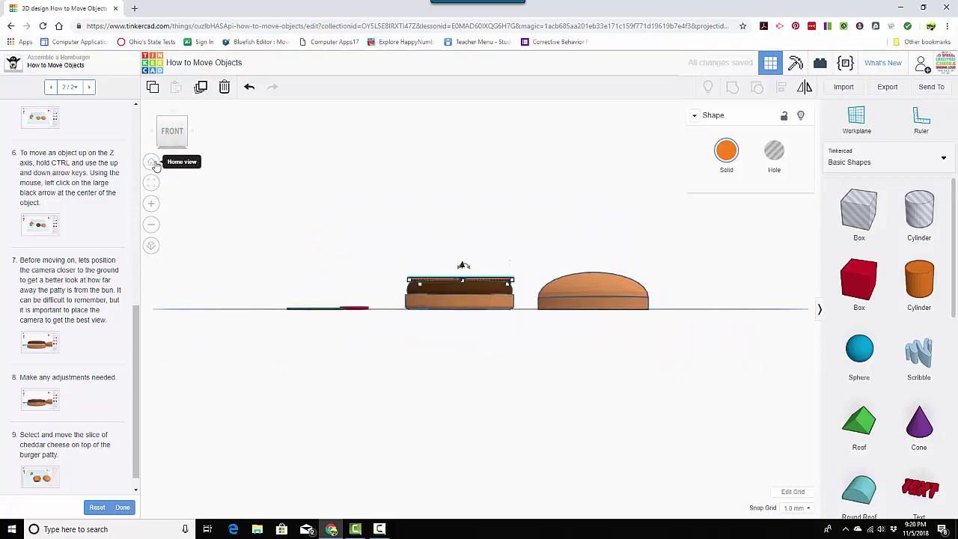
left_click(151, 162)
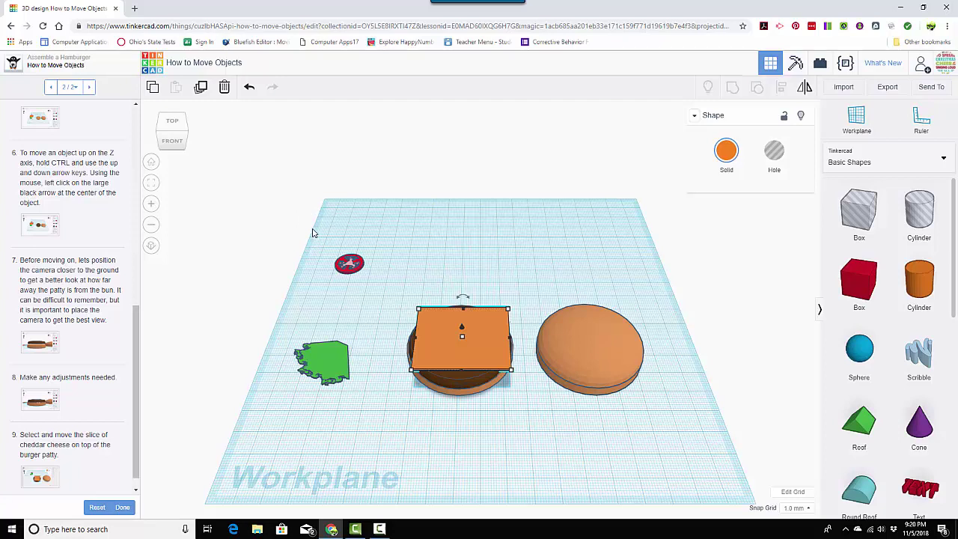
Box-select all six burger shapes, copy them with Ctrl+C, and mark the move lesson Done.
left_click(307, 292)
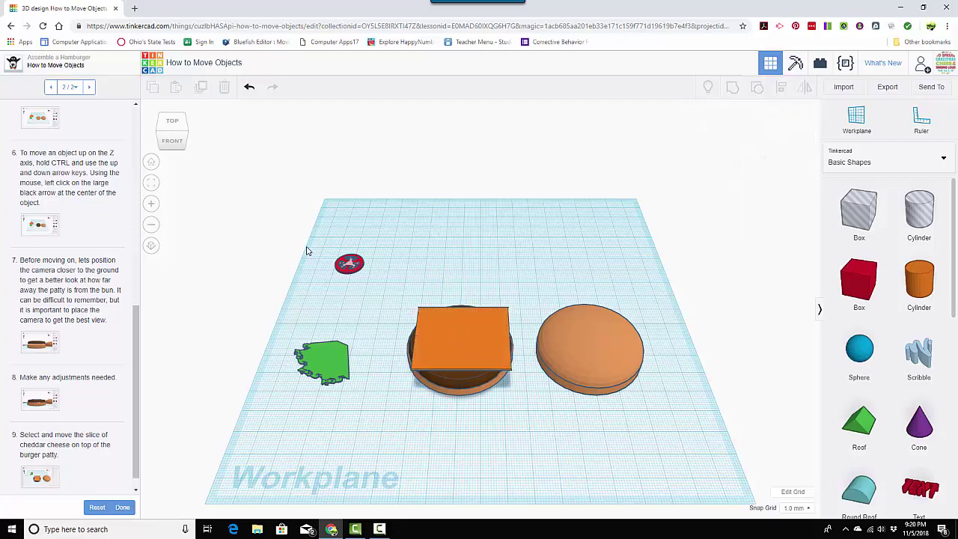
left_click_drag(310, 250, 652, 437)
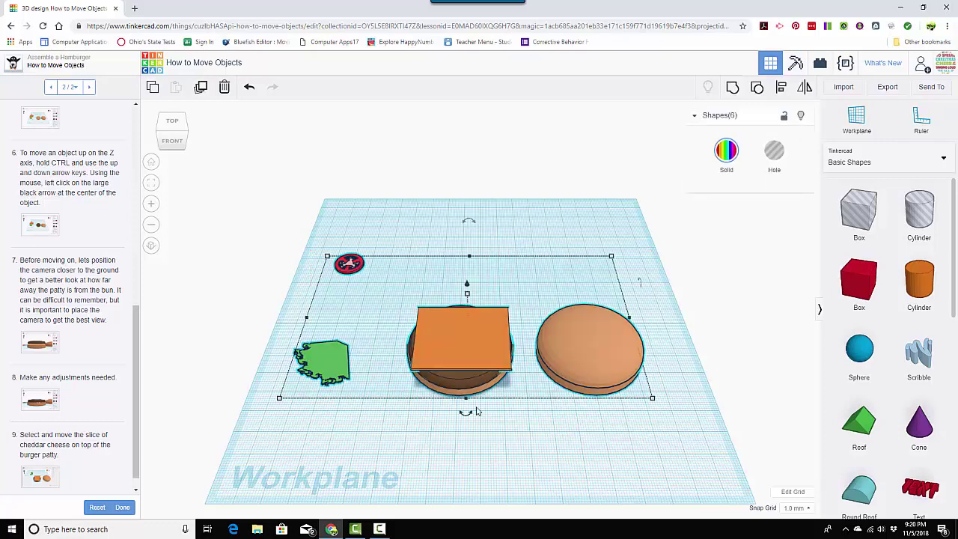
key("ctrl+c")
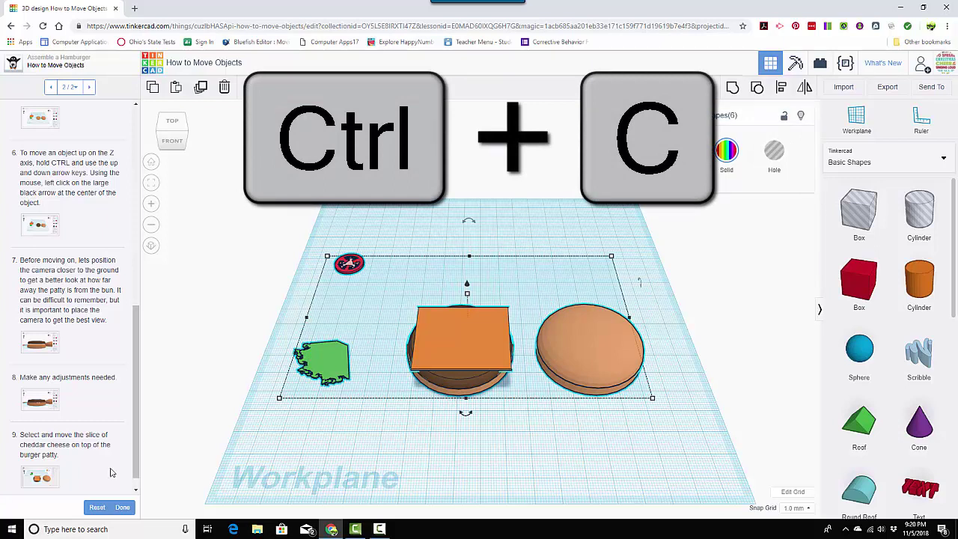
left_click(122, 508)
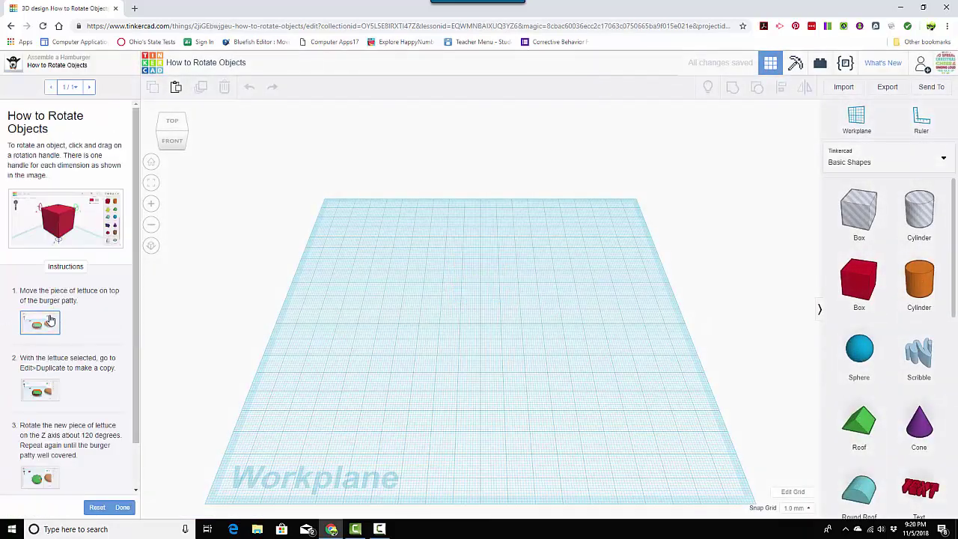
Check the step 1 reference picture, then paste the copied burger shapes onto the workplane.
left_click(42, 323)
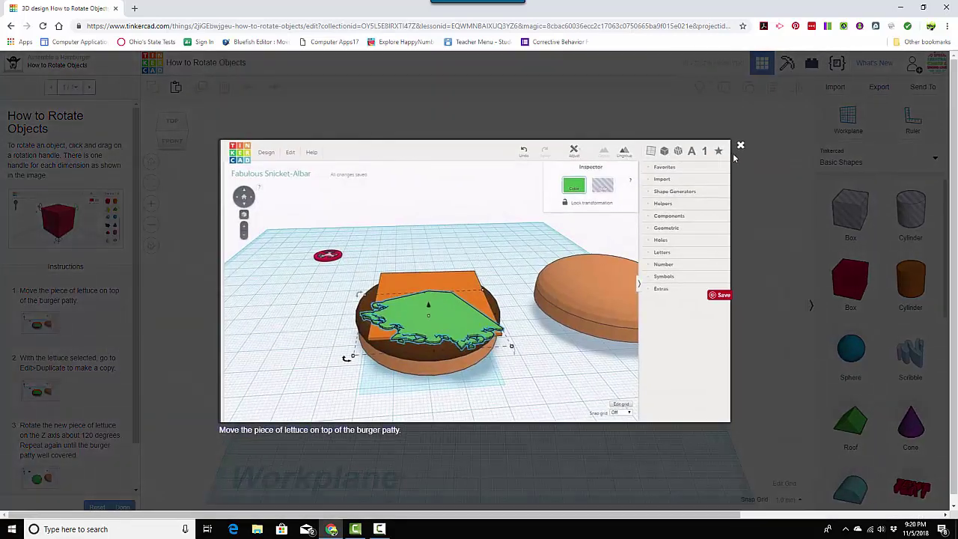
left_click(741, 146)
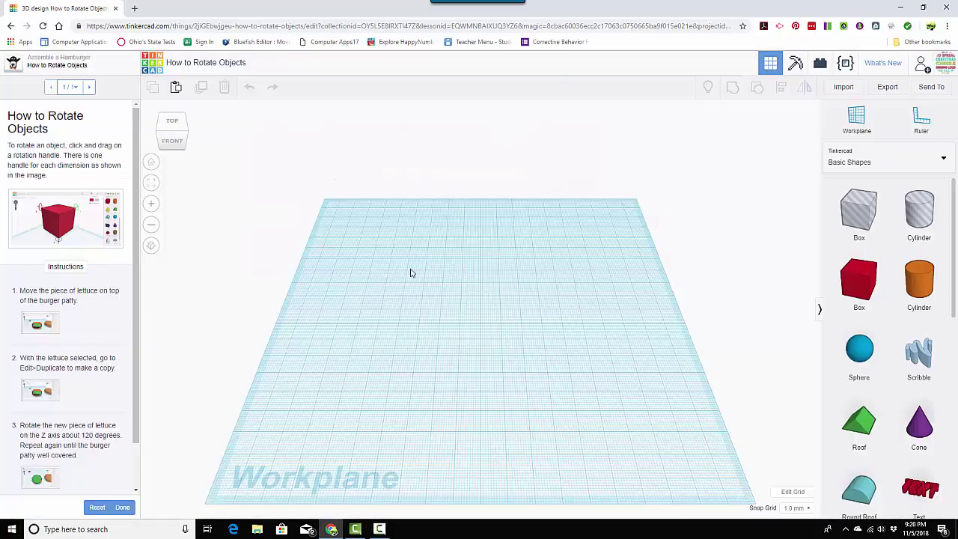
key("ctrl+v")
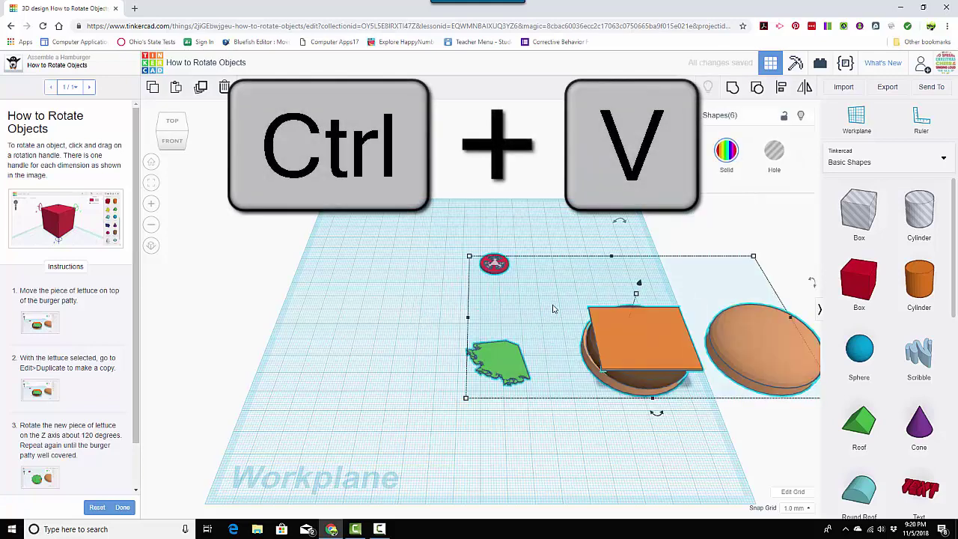
left_click(518, 278)
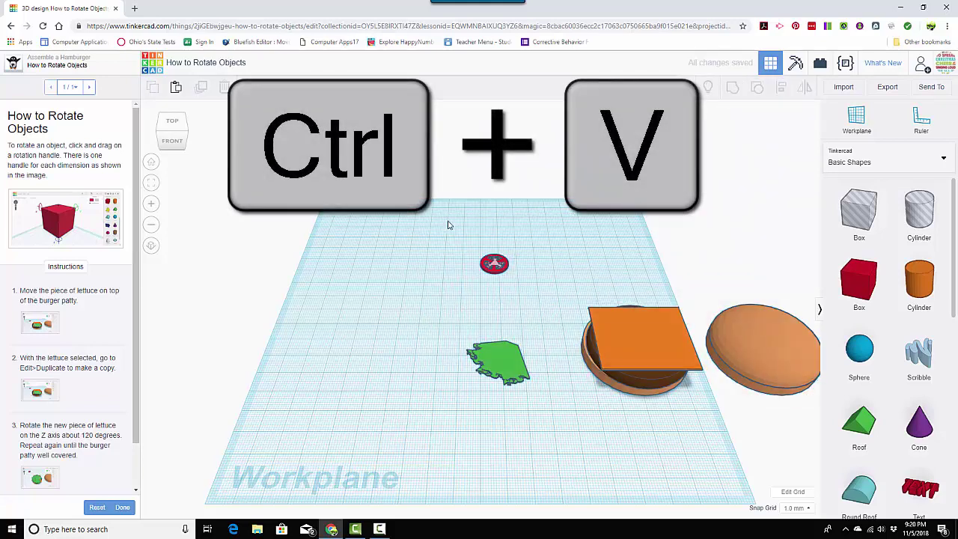
Select all six pasted burger shapes and nudge them two steps left toward the centre.
left_click_drag(449, 224, 792, 425)
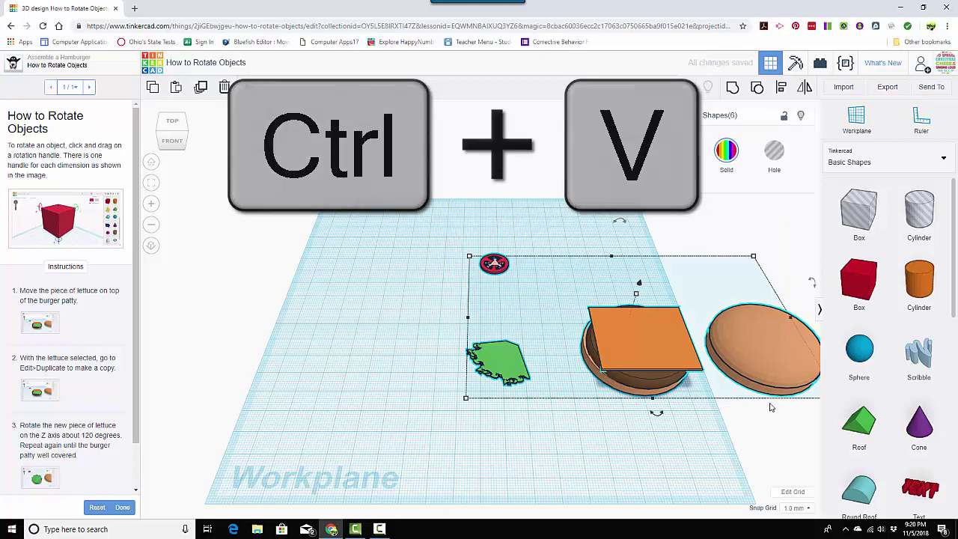
key("Left")
key("Left")
key("Left")
key("Left")
key("Left")
key("Left")
key("Left")
key("Left")
key("Left")
key("Left")
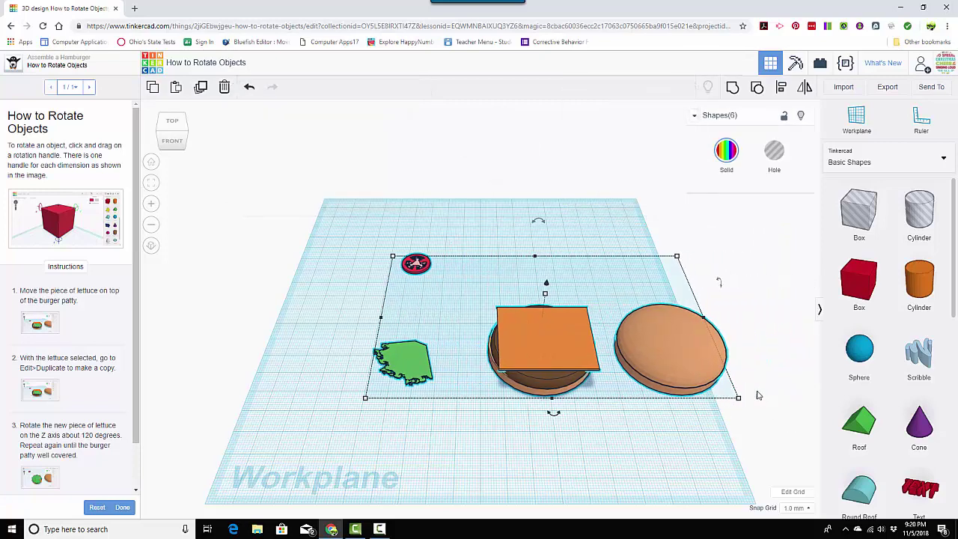
key("Left")
key("Left")
key("Left")
key("Left")
key("Left")
key("Left")
key("Left")
left_click(746, 393)
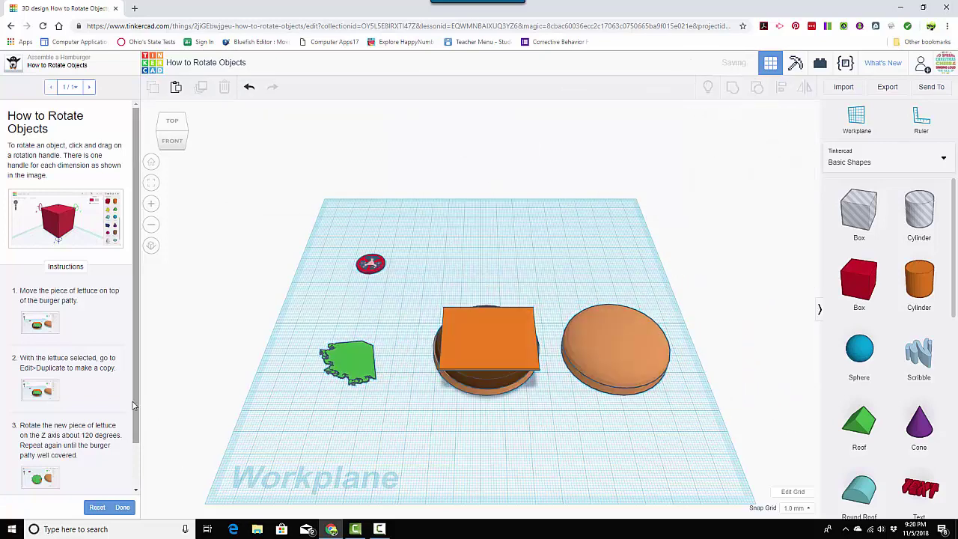
scroll(132, 405, "down", 1)
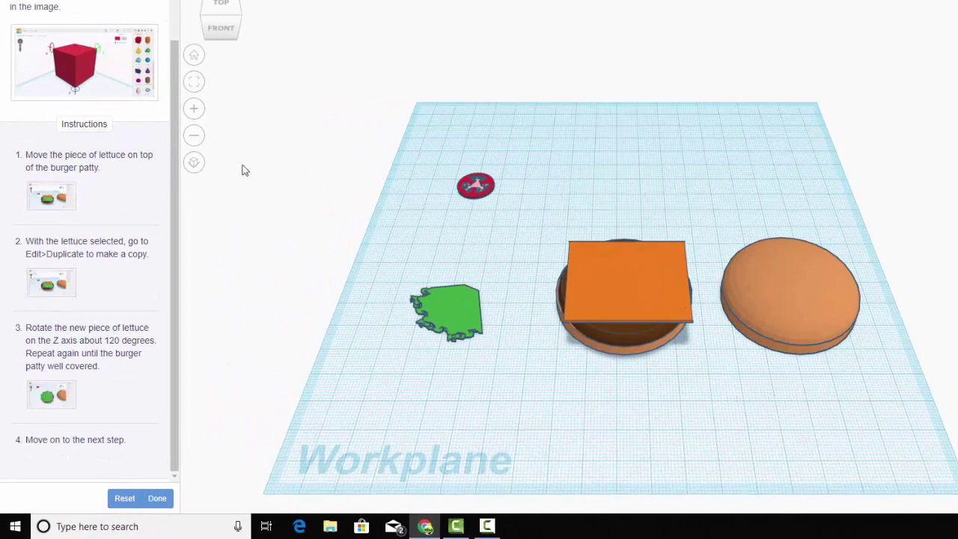
left_click_drag(173, 150, 168, 86)
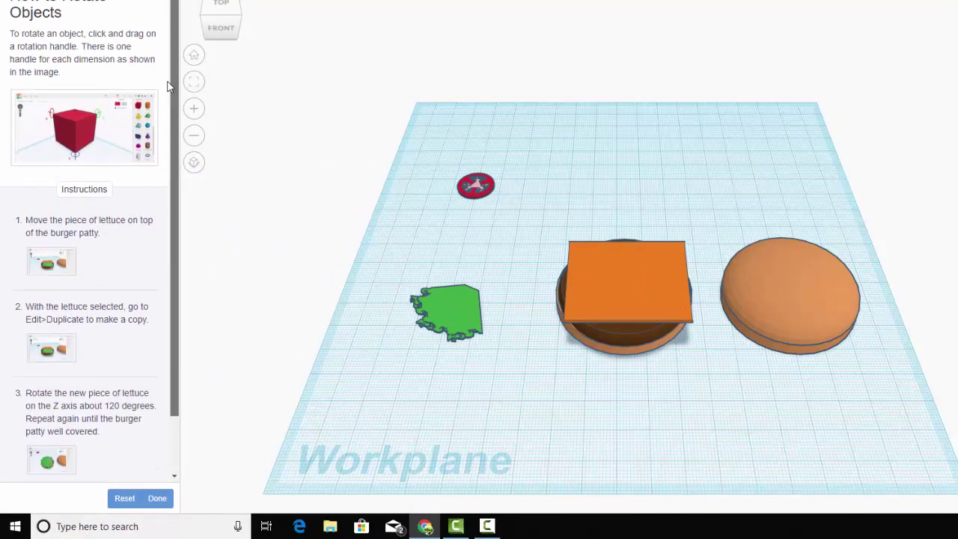